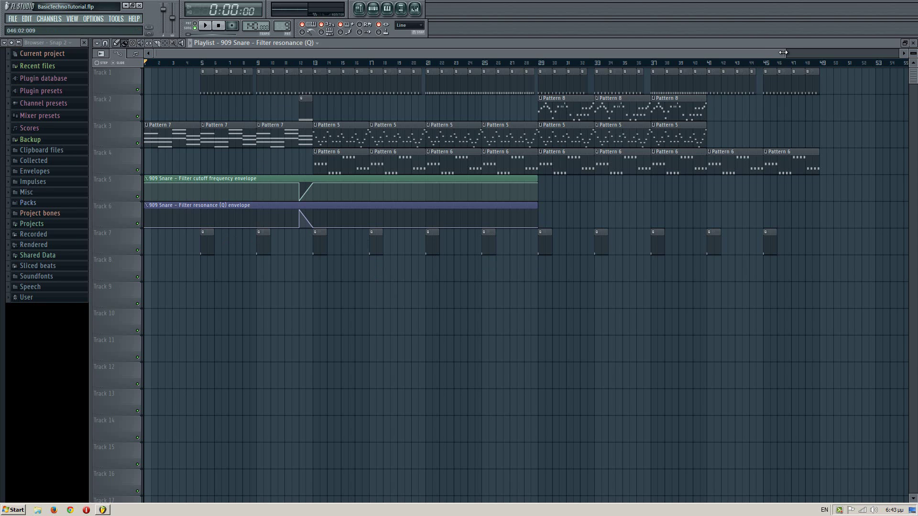
Step: Zoom the playlist in and open the Mixer, moved down so the Track 5–7 envelopes stay visible
left_click_drag(783, 52, 711, 52)
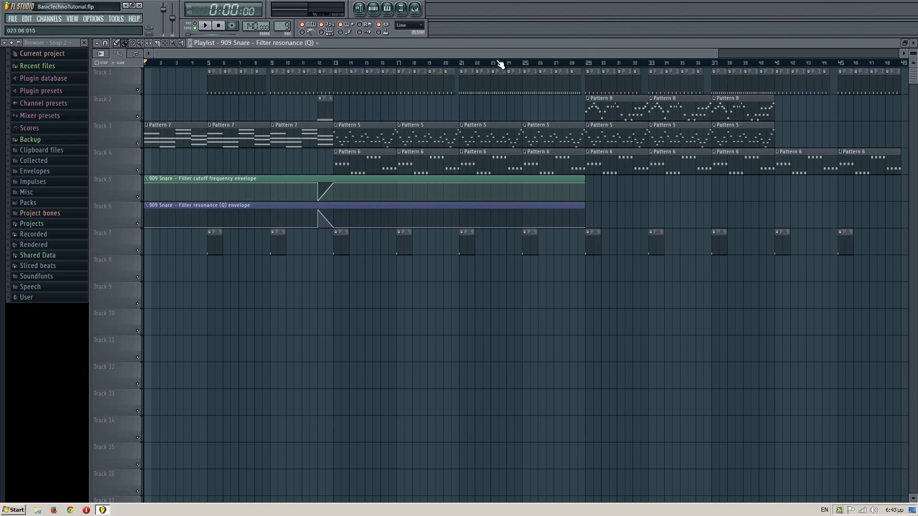
key("F9")
left_click_drag(315, 190, 333, 267)
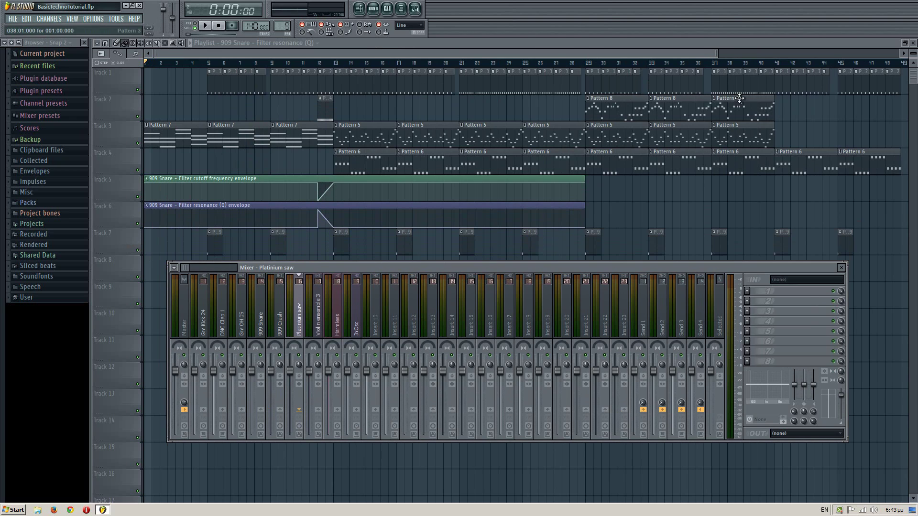
Step: Reopen the Mixer on the Master strip and zoom the playlist out slightly behind it
left_click(843, 268)
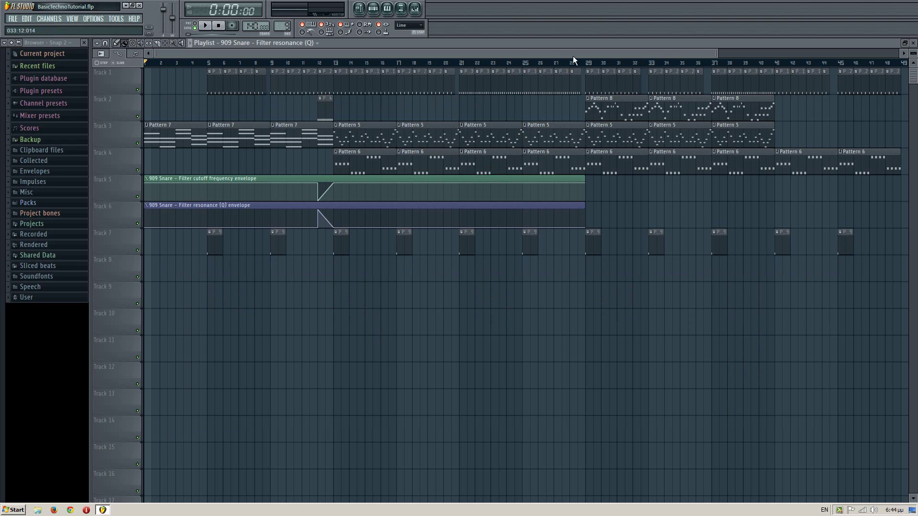
key("F9")
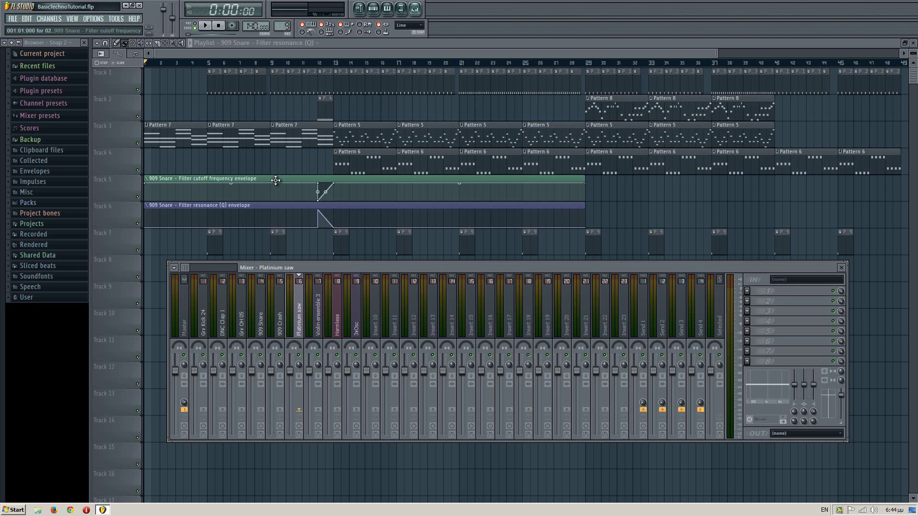
left_click(185, 303)
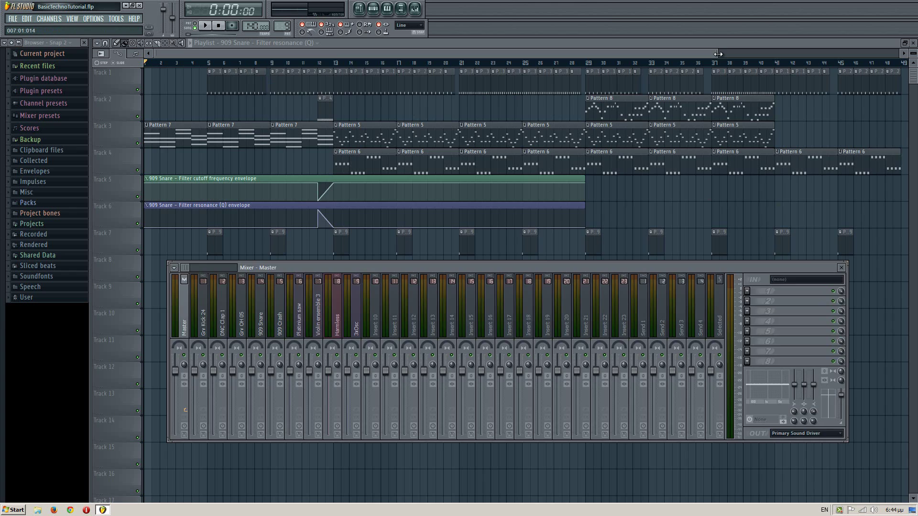
mouse_move(718, 53)
left_mouse_down()
mouse_move(763, 53)
mouse_move(729, 54)
left_mouse_up()
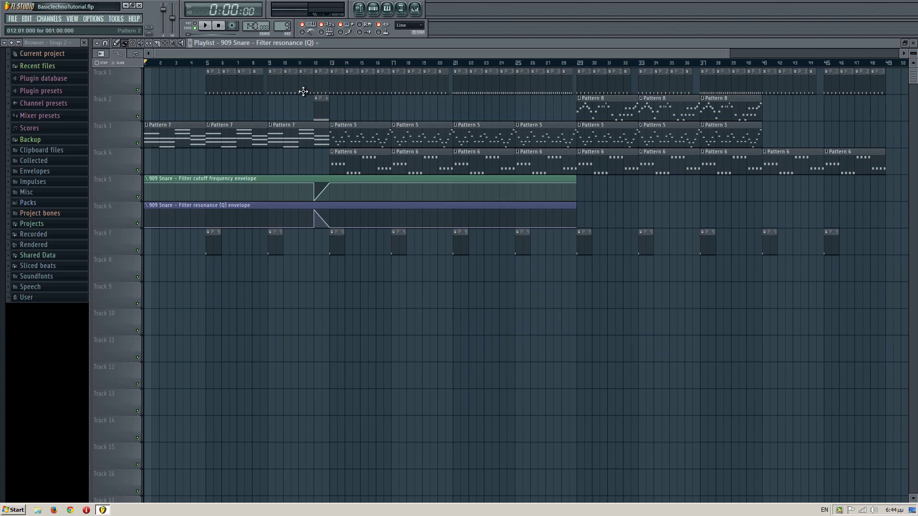
key("F9")
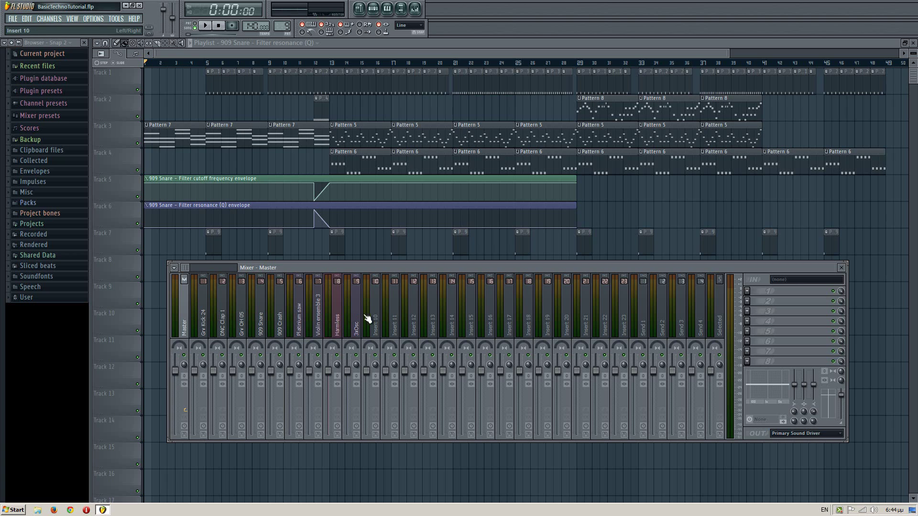
Step: Select the Harmless, Platinium saw, 3xOsc, Violin, Kick, Clap and OH strips in turn, then hide the Mixer
left_click(338, 320)
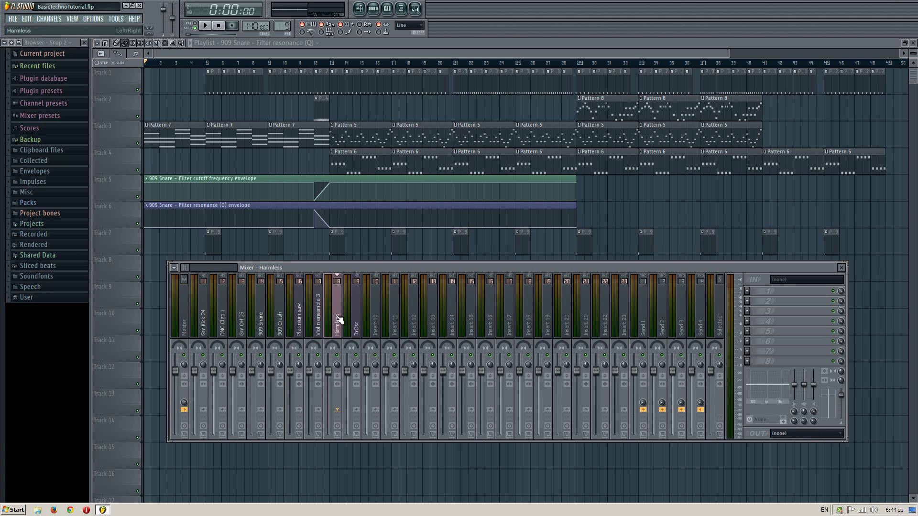
left_click(302, 323)
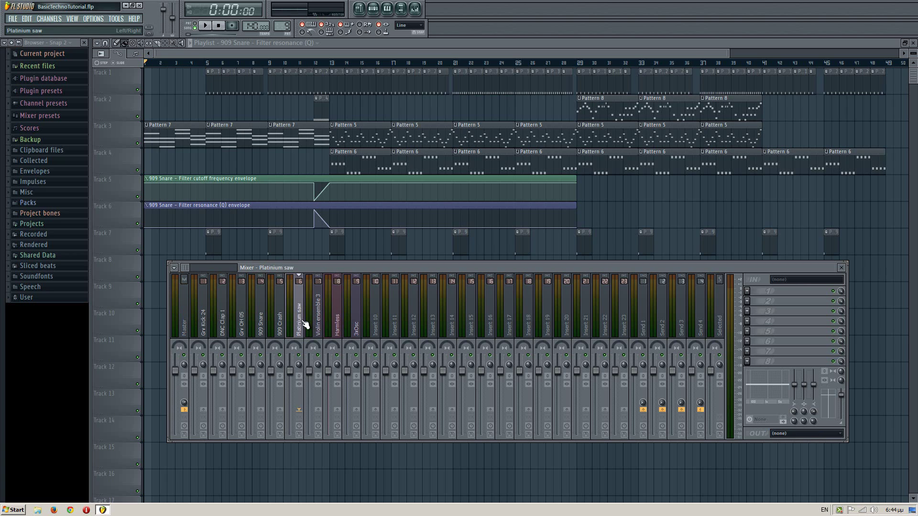
left_click(357, 324)
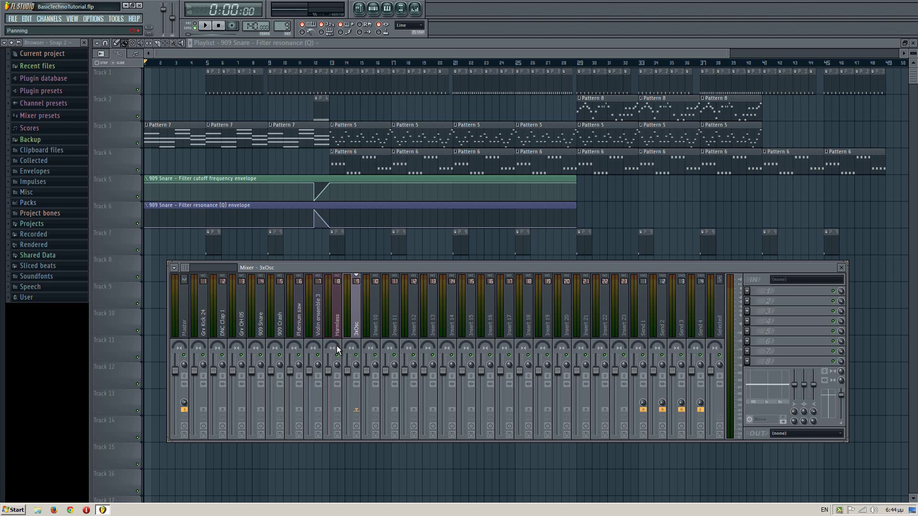
left_click(299, 317)
left_click(316, 308)
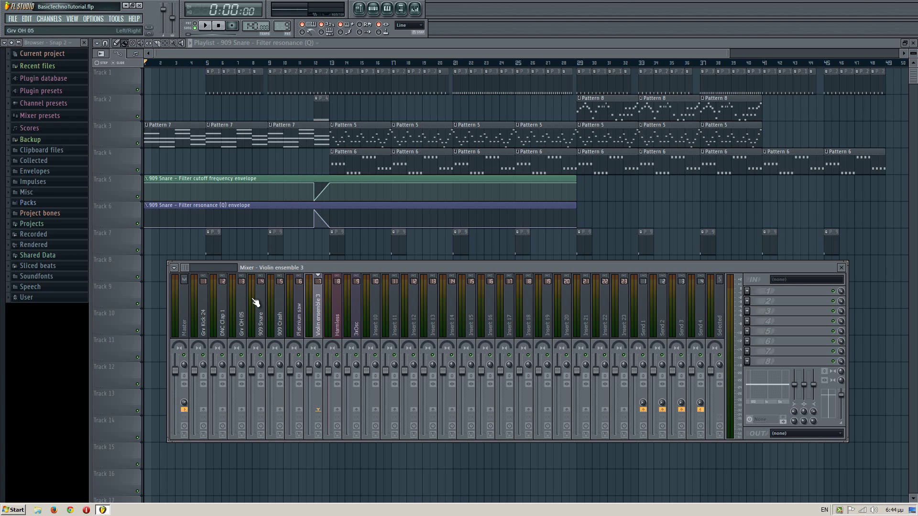
left_click(209, 308)
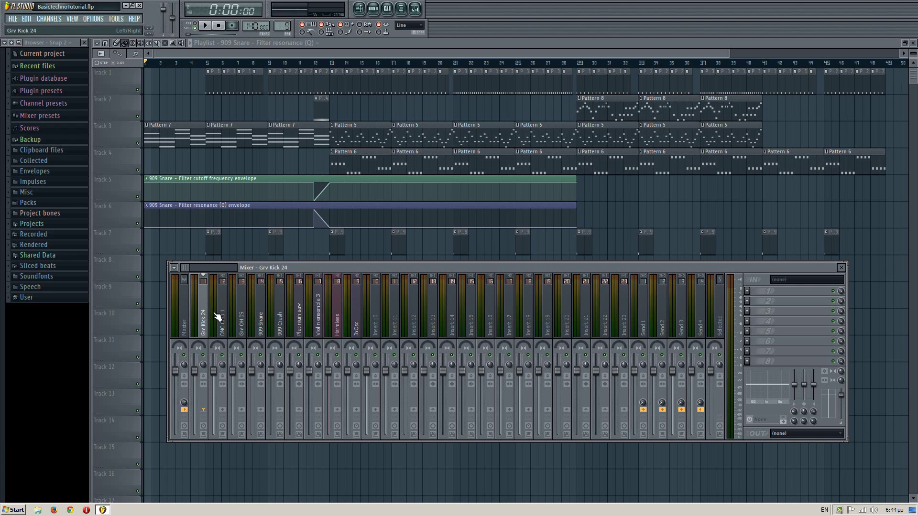
left_click(223, 310)
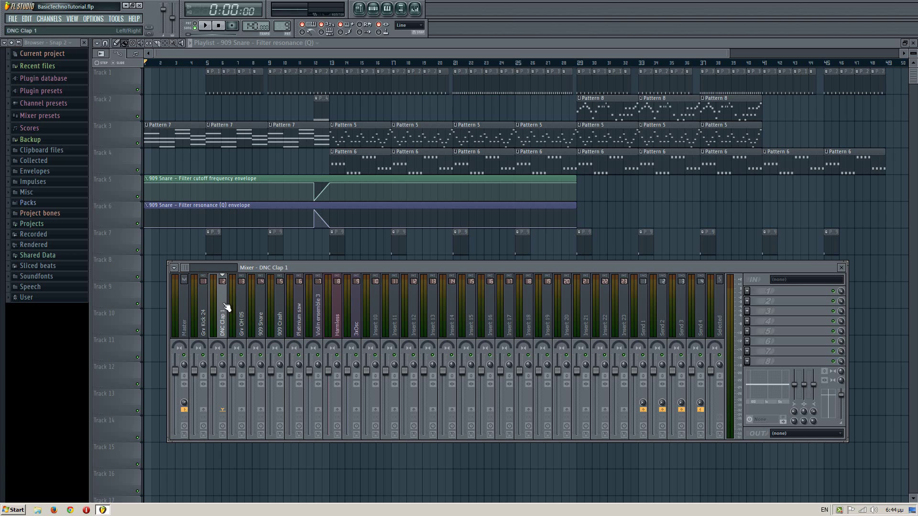
left_click(241, 311)
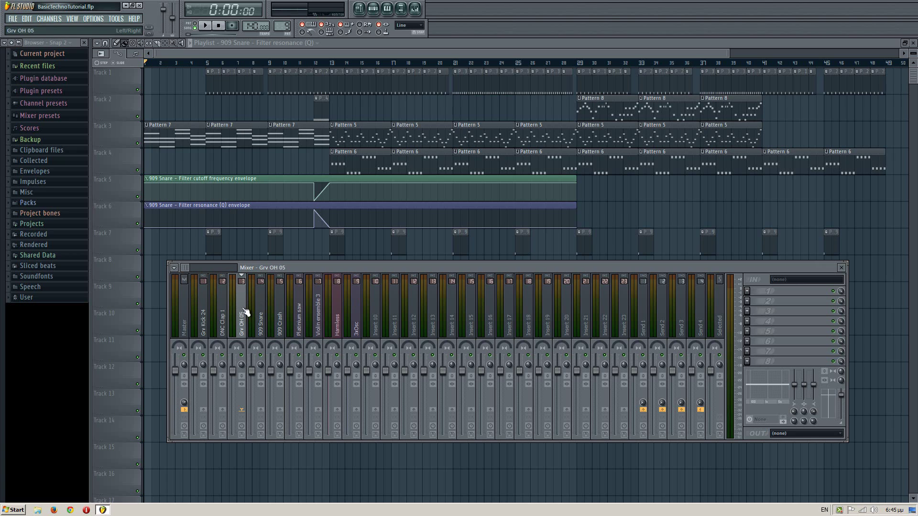
key("F9")
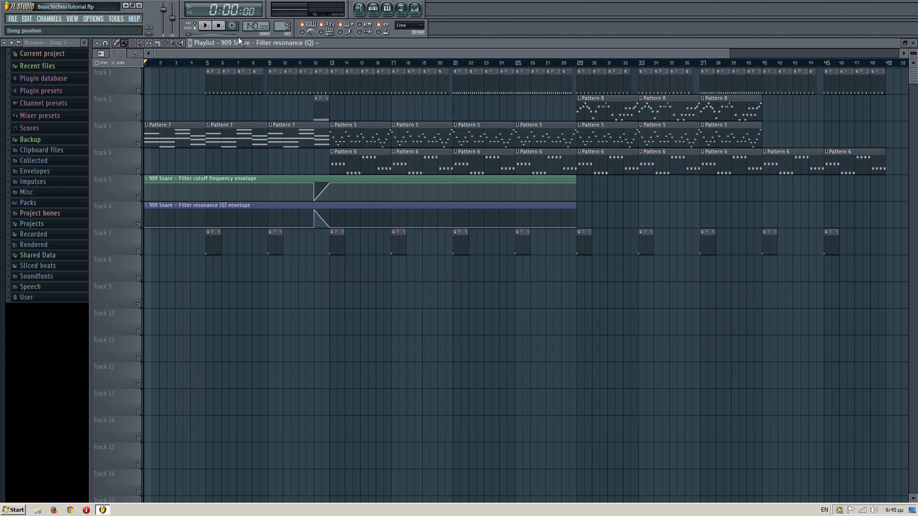
Step: Play and stop the song, set the position to bar 5, and reopen the Mixer on Grv Kick 24
key("F9")
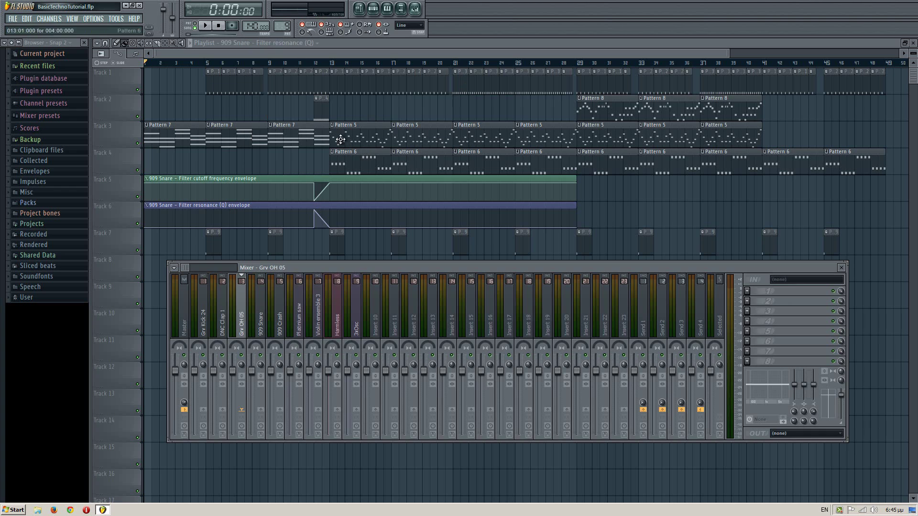
left_click(211, 27)
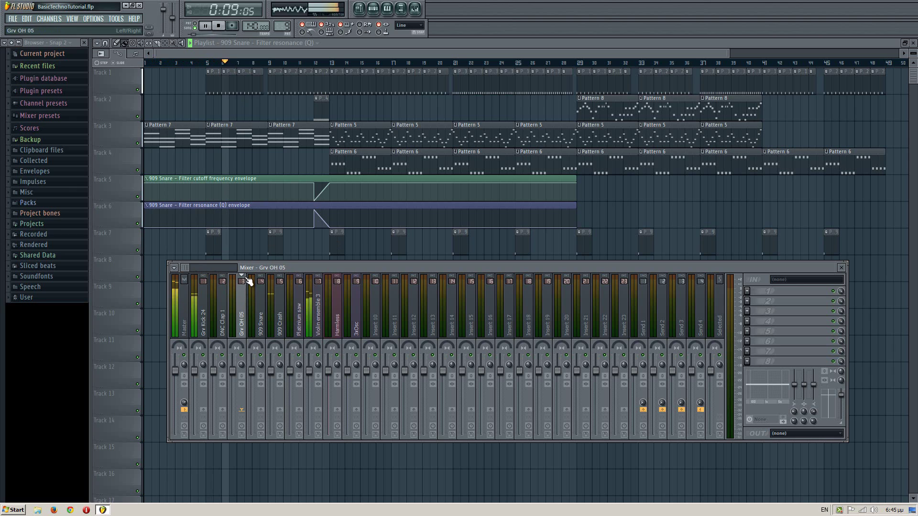
key("space")
left_click(207, 64)
key("F9")
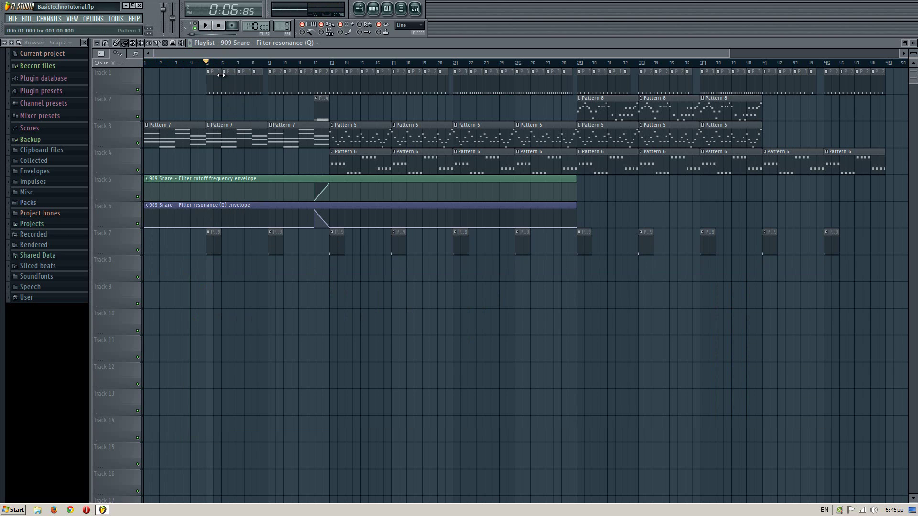
key("F9")
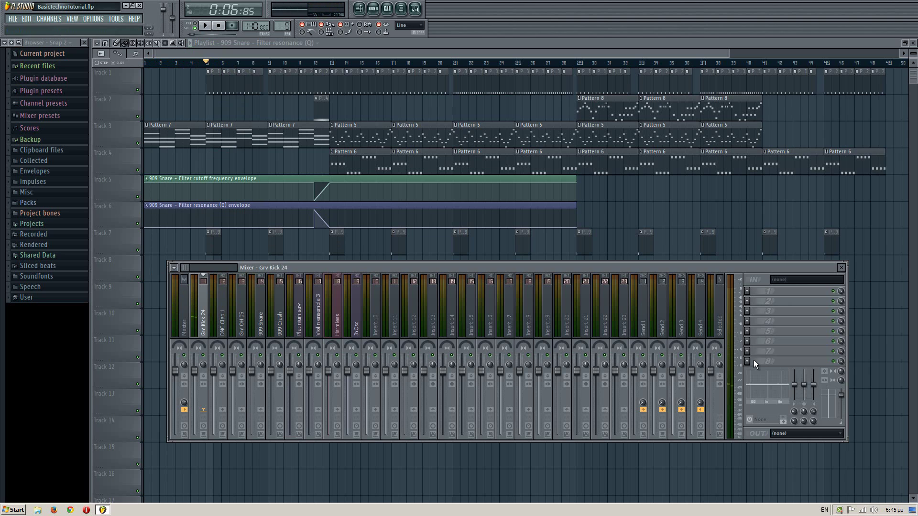
Step: Load Maximus into an empty Grv Kick 24 effect slot and apply a preset
left_click(748, 361)
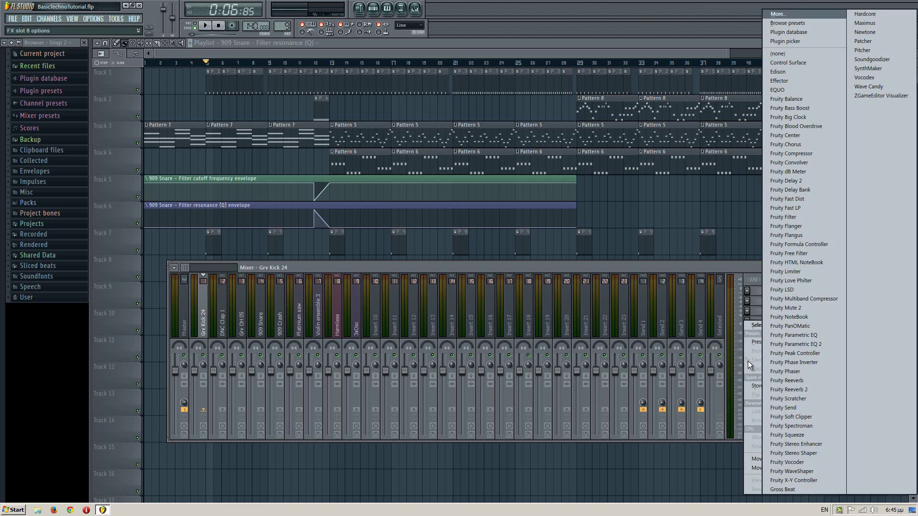
left_click(885, 22)
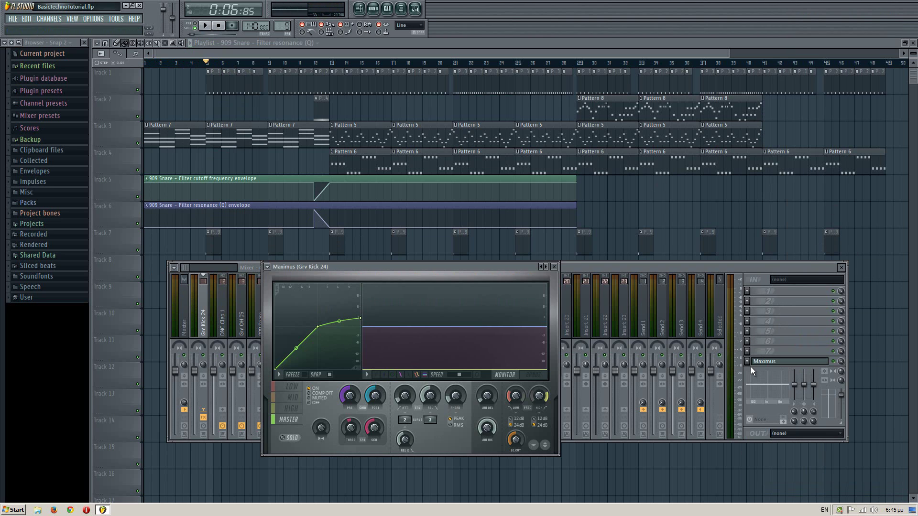
left_click(268, 267)
mouse_move(289, 273)
left_click(373, 219)
Step: Audition the preset during playback and switch Maximus to the HIGH band
key("space")
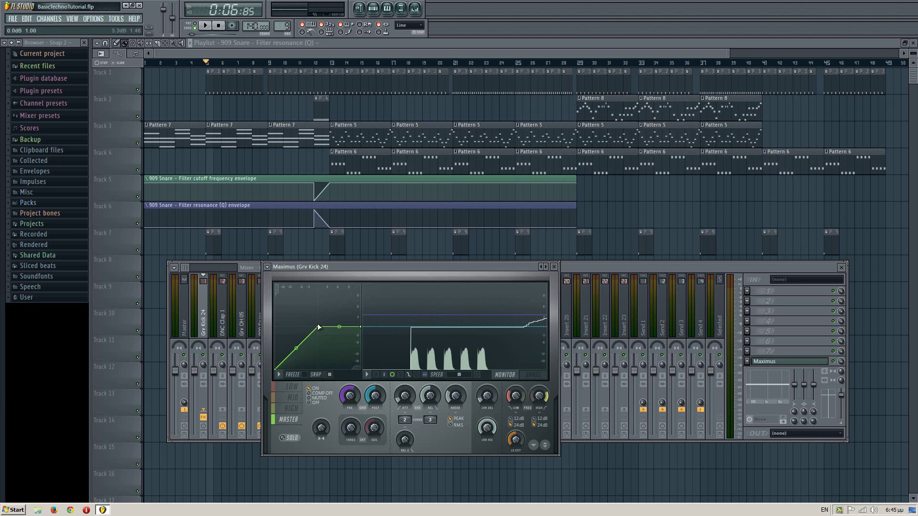
key("space")
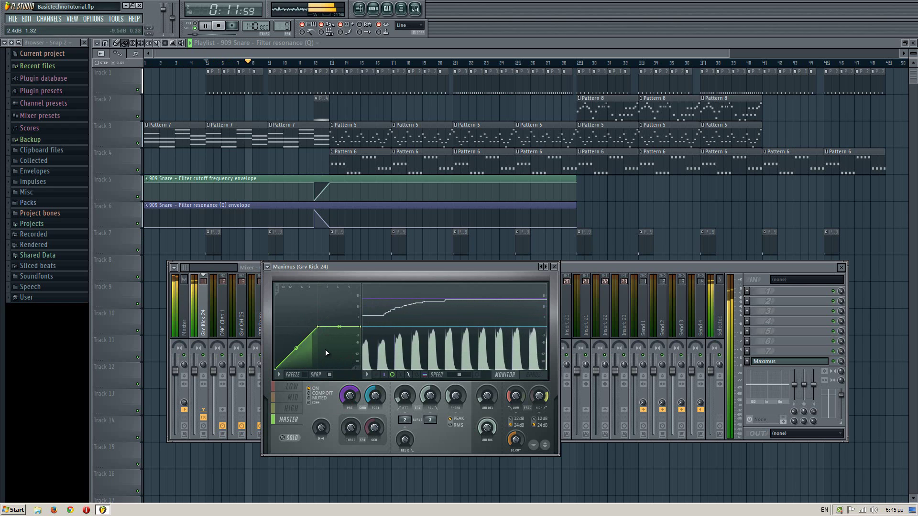
key("space")
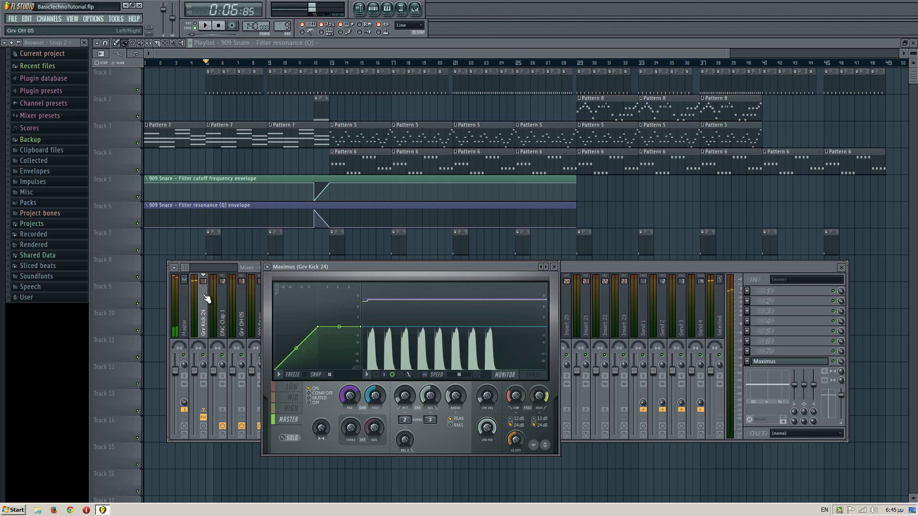
left_click(291, 409)
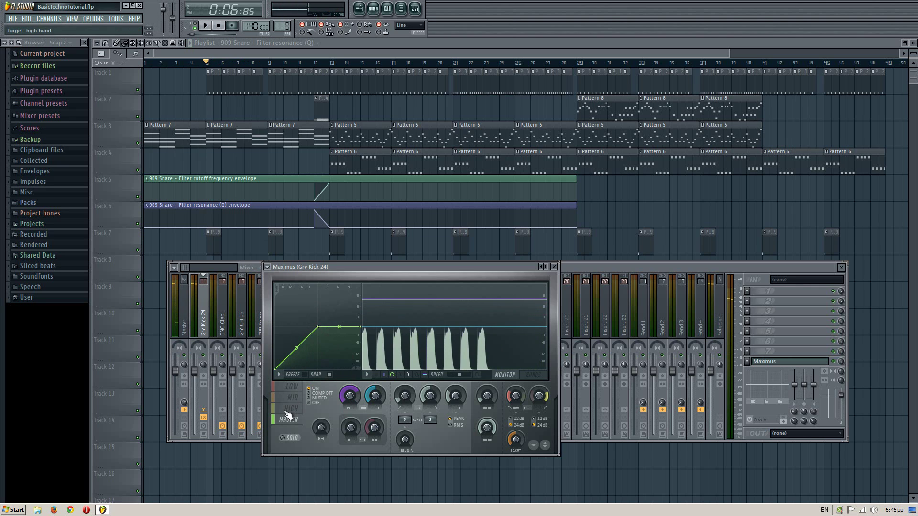
key("space")
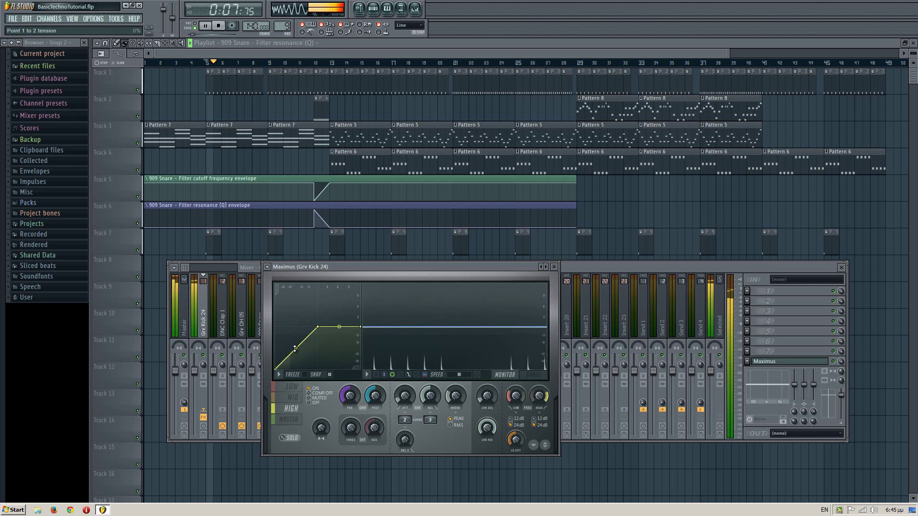
Step: Bend the high and low band curves, then step through mid, high and back to master band
mouse_move(296, 350)
left_mouse_down()
mouse_move(296, 358)
mouse_move(296, 333)
left_mouse_up()
left_click(292, 387)
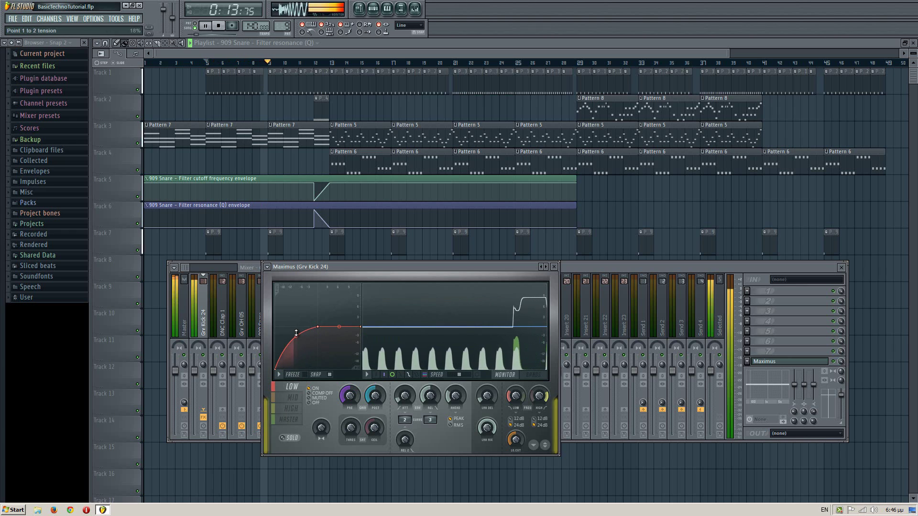
key("space")
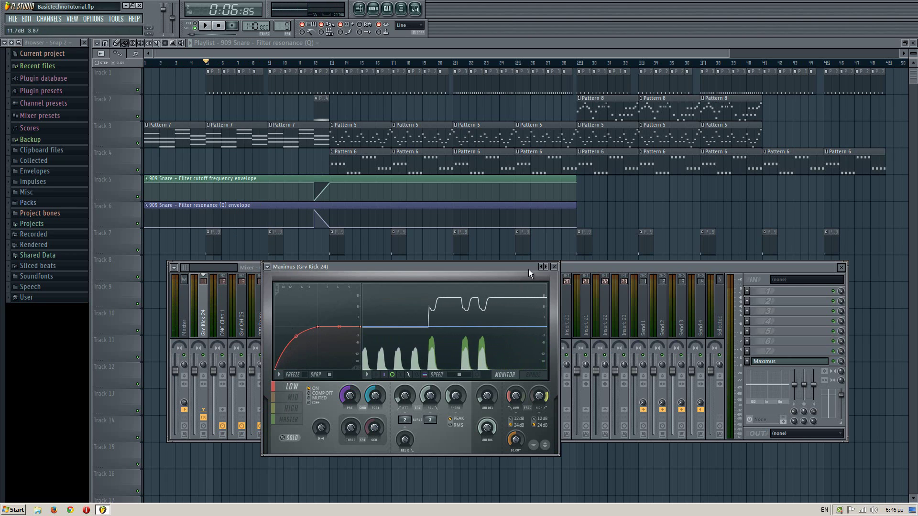
left_click(293, 400)
left_click(293, 409)
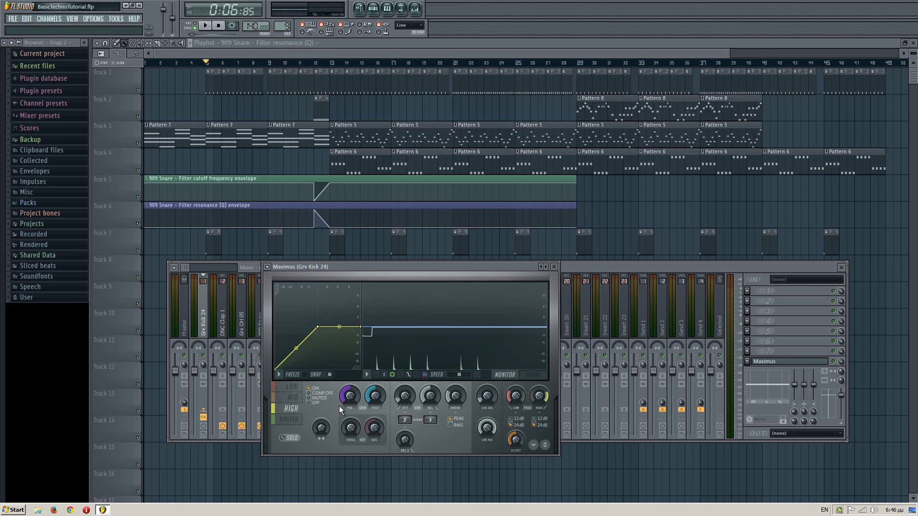
left_click(290, 420)
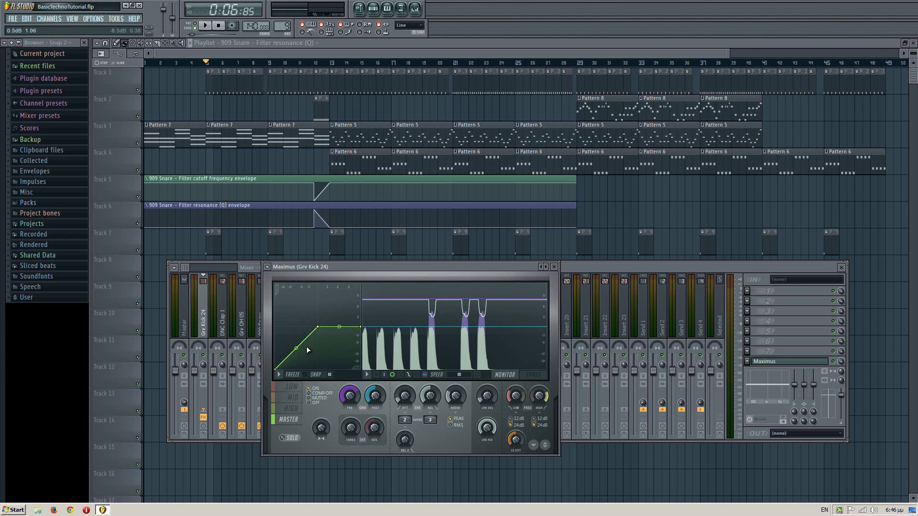
Step: While playing, adjust the Maximus PRE knob to about 3.4 dB
key("space")
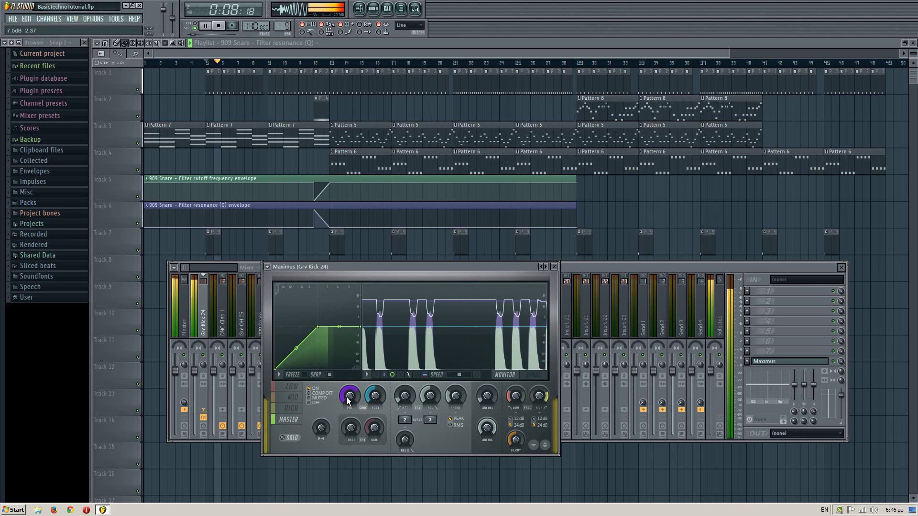
left_click_drag(346, 406, 349, 416)
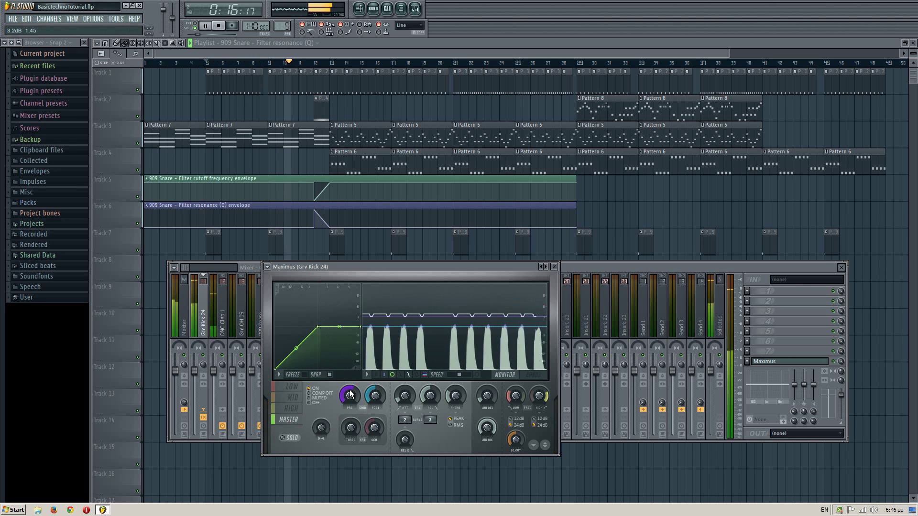
left_click_drag(349, 406, 349, 395)
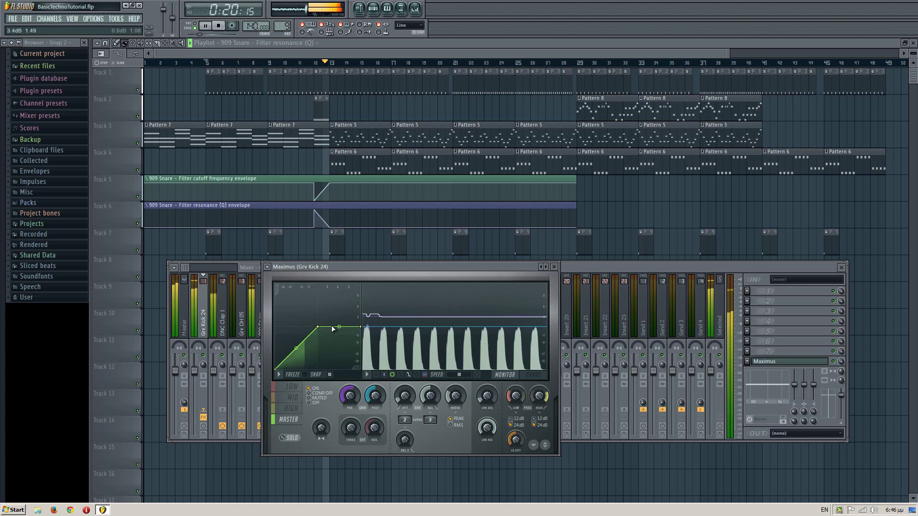
Step: Play and stop the song to audition the kick compression
key("space")
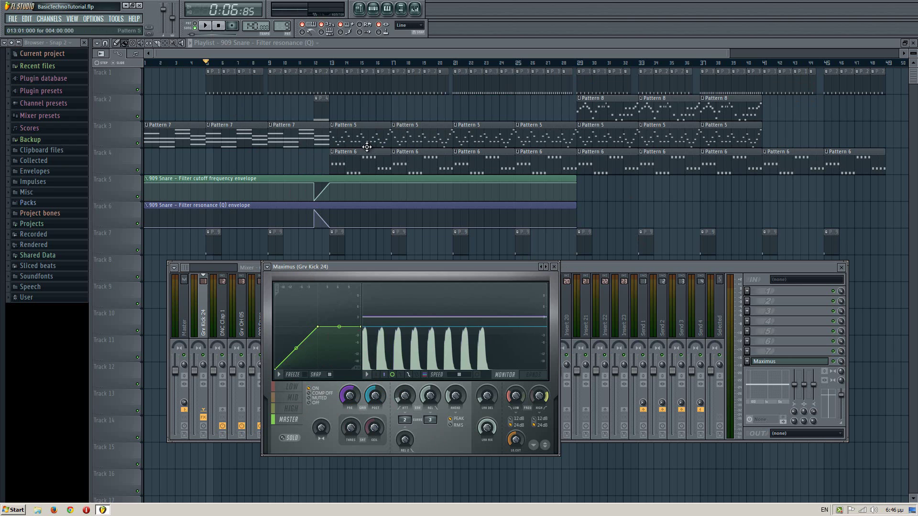
key("space")
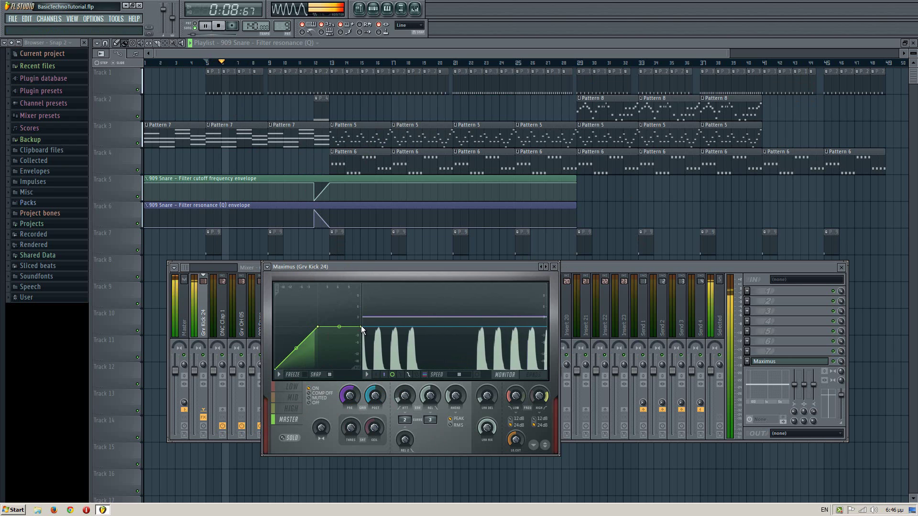
key("space")
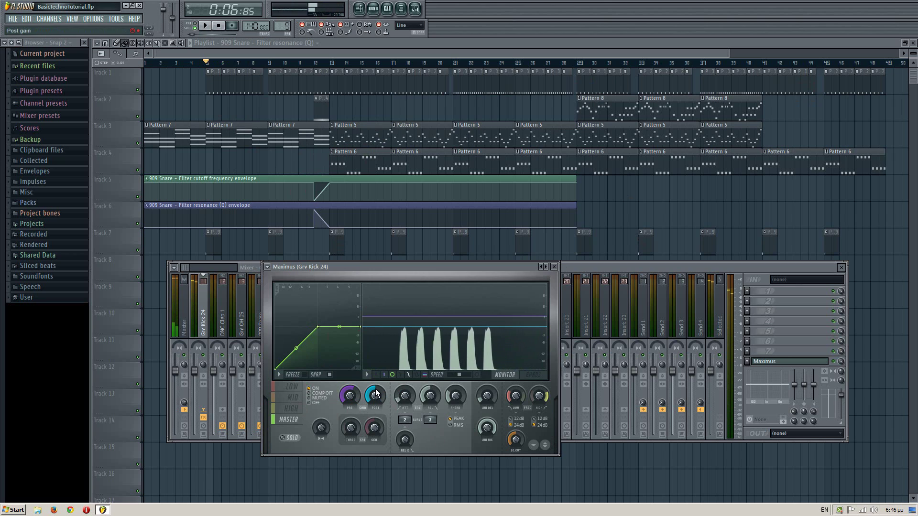
Step: Drop the kick Maximus POST knob to about -3.9 dB and select the Master mixer strip
left_click_drag(375, 393, 376, 399)
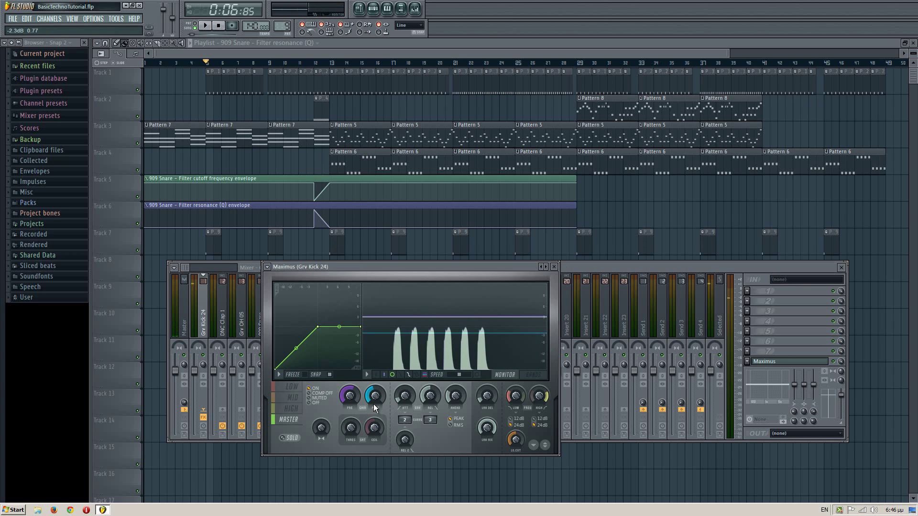
left_click_drag(374, 409, 373, 413)
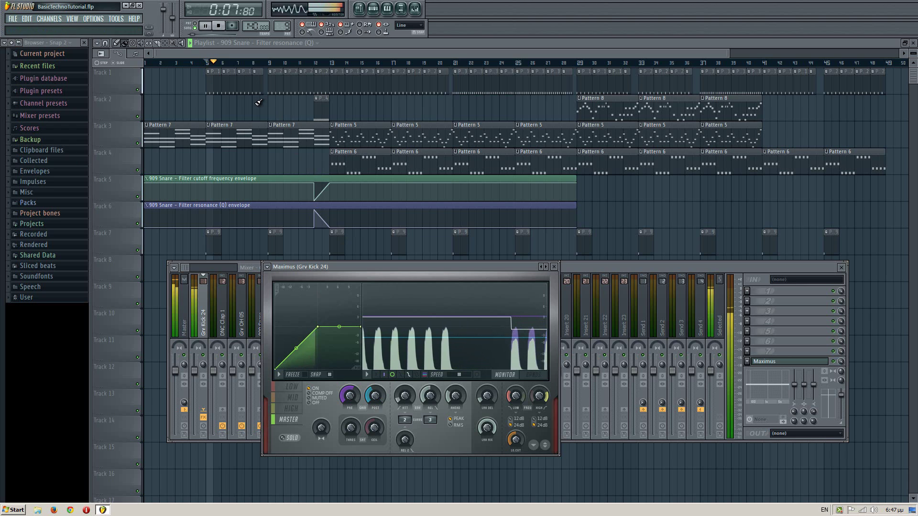
left_click(185, 310)
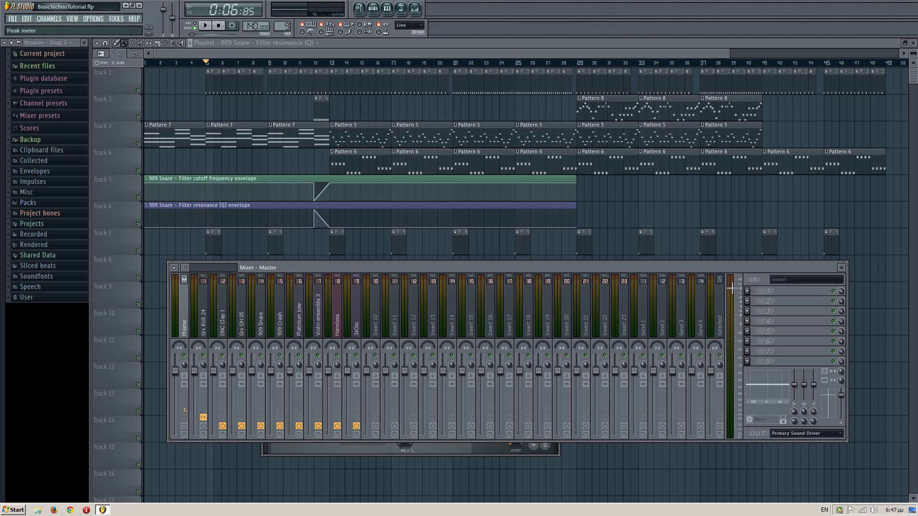
Step: Load Maximus into an empty Master effect slot and apply a preset
left_click(747, 363)
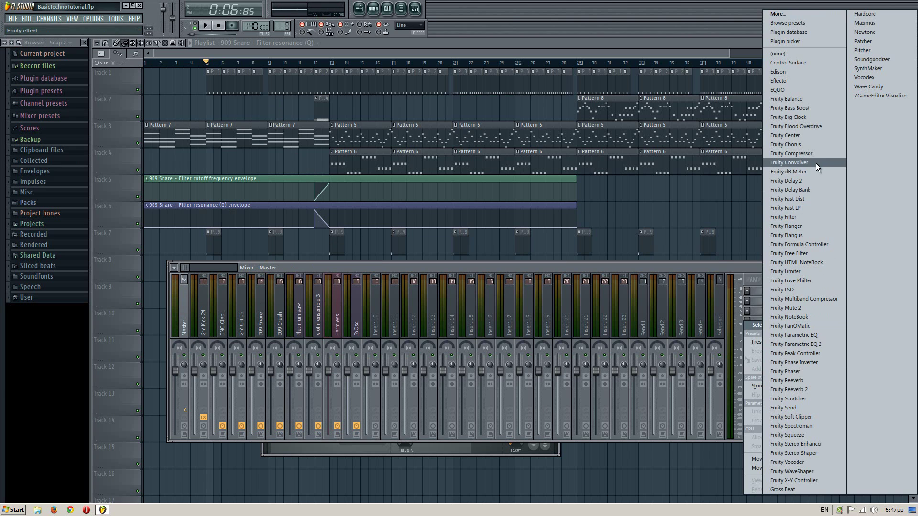
left_click(728, 264)
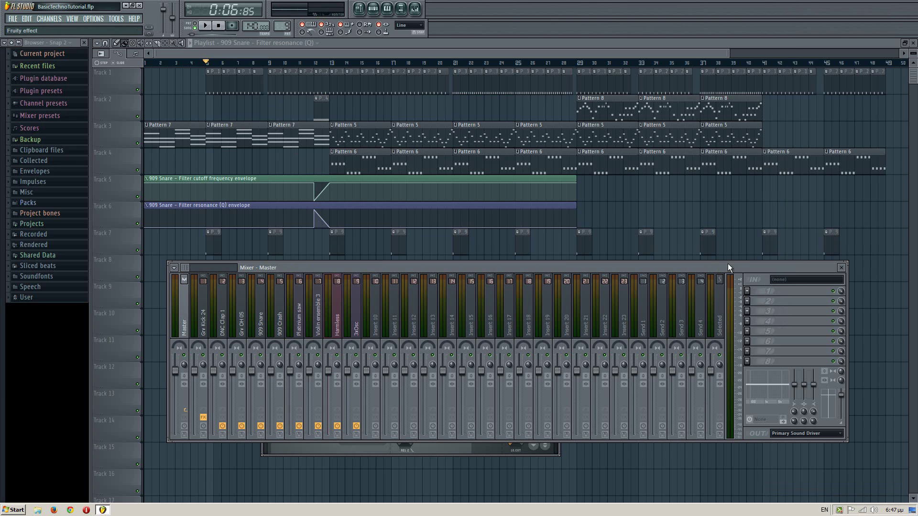
left_click(747, 362)
left_click(870, 28)
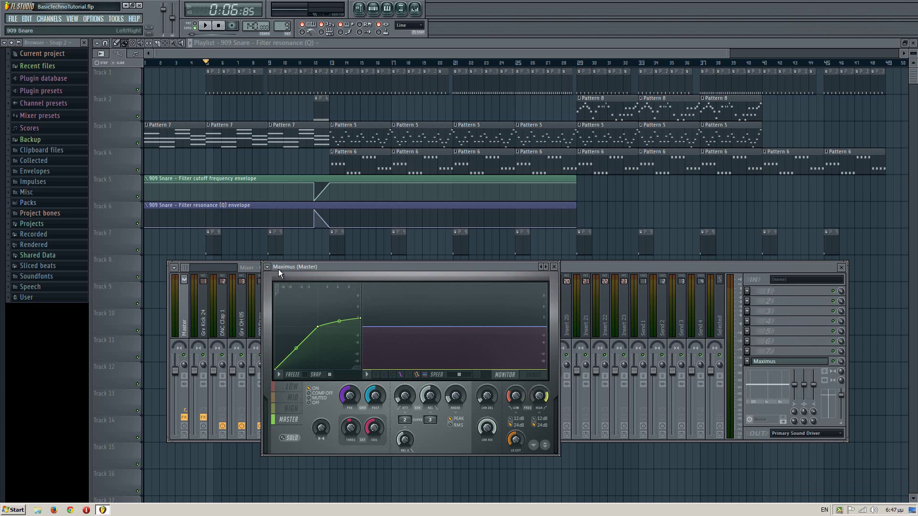
left_click(268, 267)
mouse_move(308, 291)
left_click(354, 58)
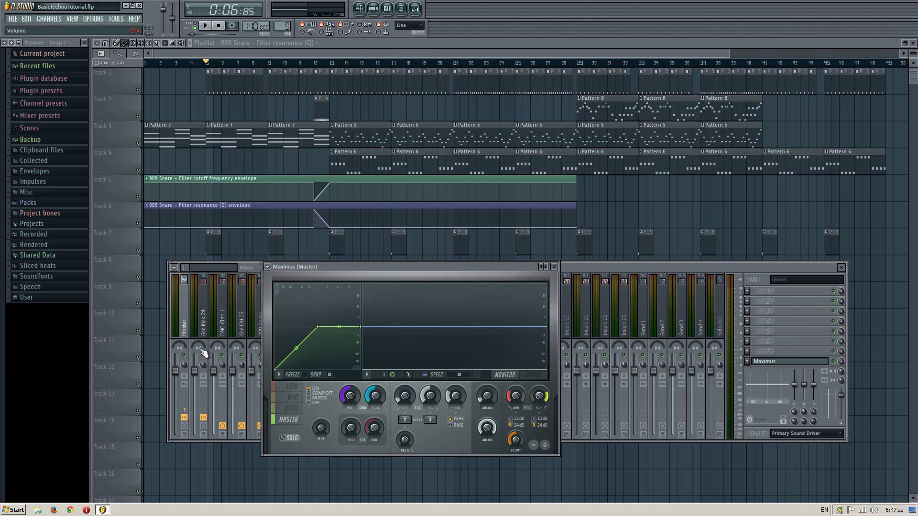
Step: Start the song to hear the master Maximus, then close its window
left_click_drag(320, 267, 337, 272)
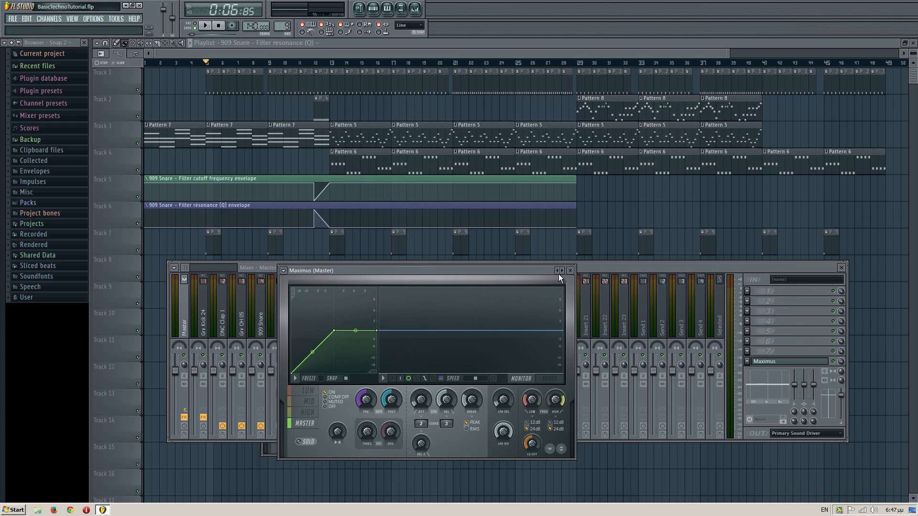
left_click(205, 27)
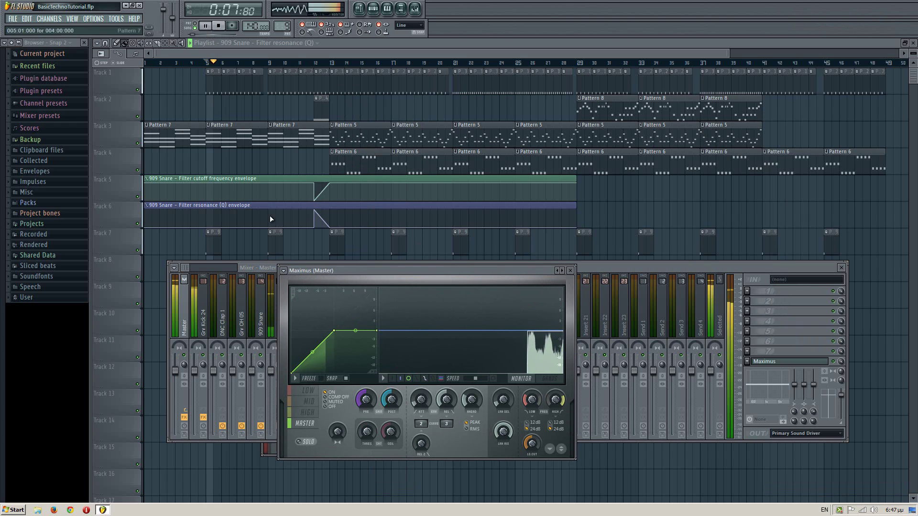
left_click(570, 271)
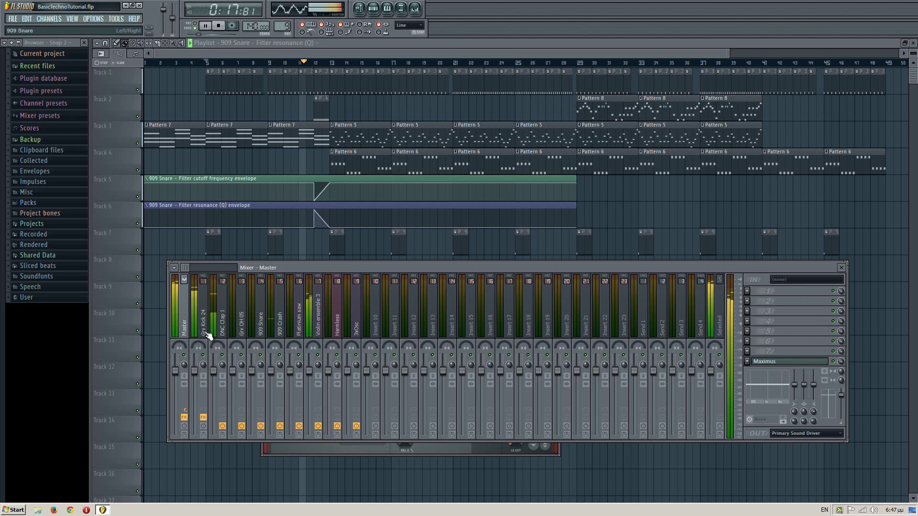
Step: Select the Grv Kick 24 strip and bring its Maximus window back up
left_click(201, 307)
left_click(788, 363)
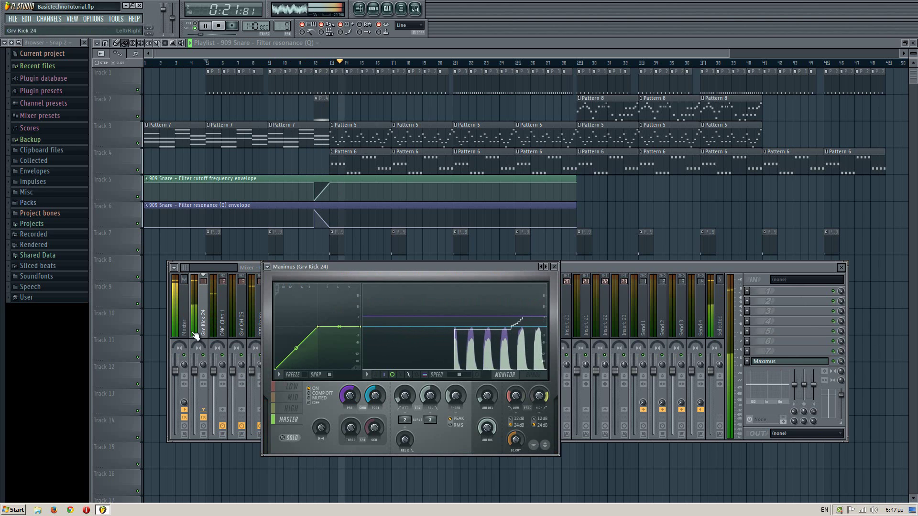
left_click(182, 306)
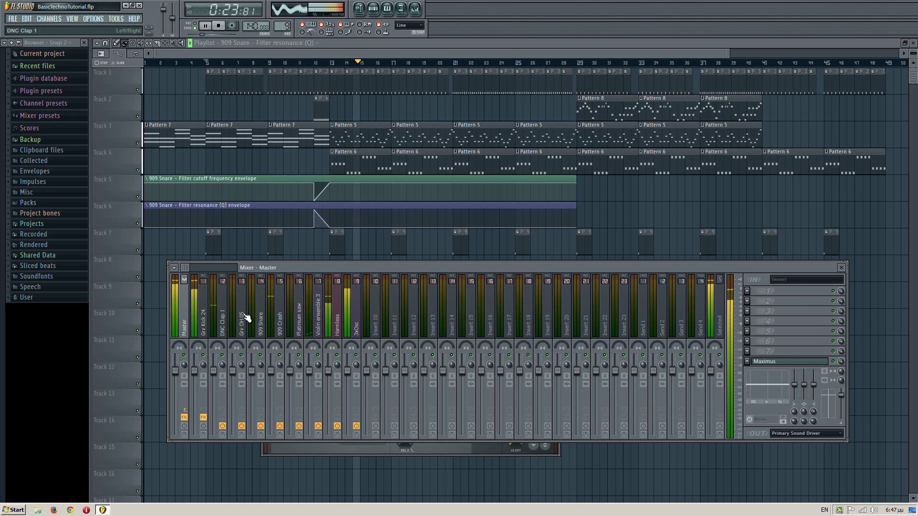
left_click(206, 314)
left_click(778, 364)
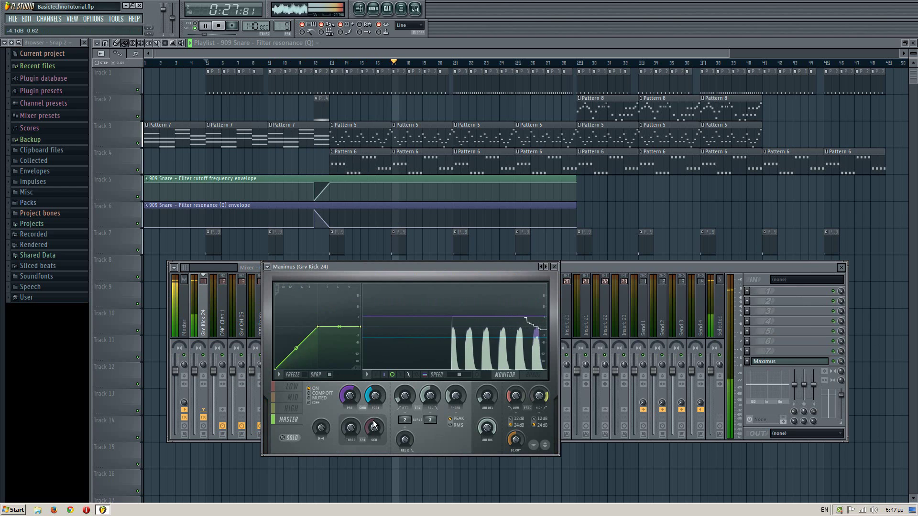
Step: Close the kick's Maximus, stop playback, and set the song position to bar 13
left_click(554, 266)
key("space")
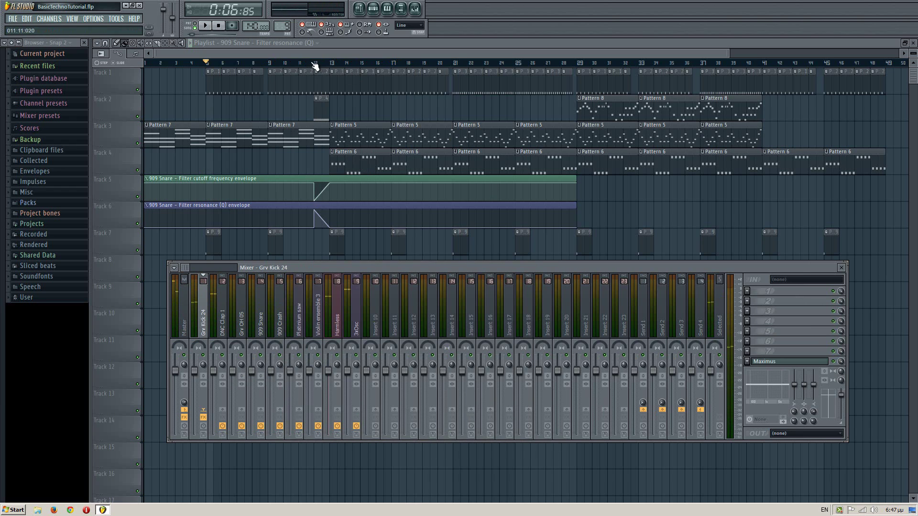
key("F9")
left_click(332, 64)
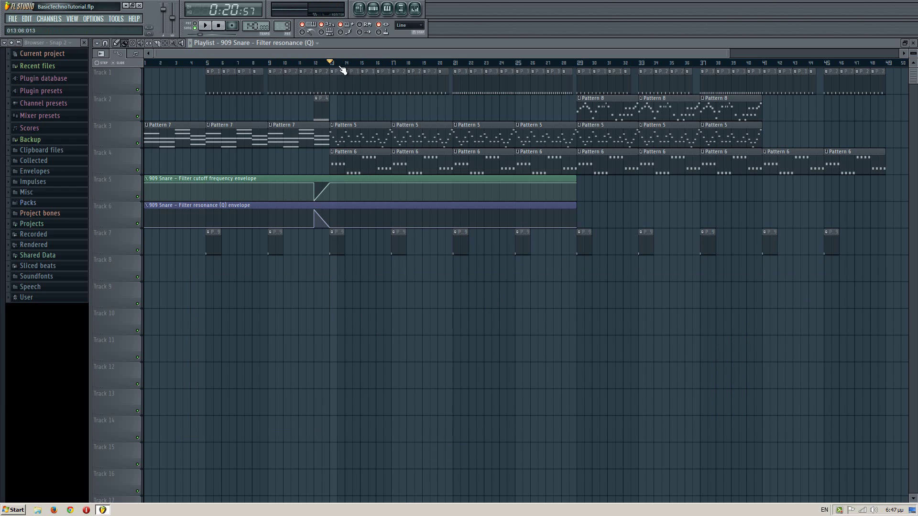
key("F9")
Step: Load Fruity Reeverb 2 on the 3xOsc insert and move it up to the first slot
left_click(344, 315)
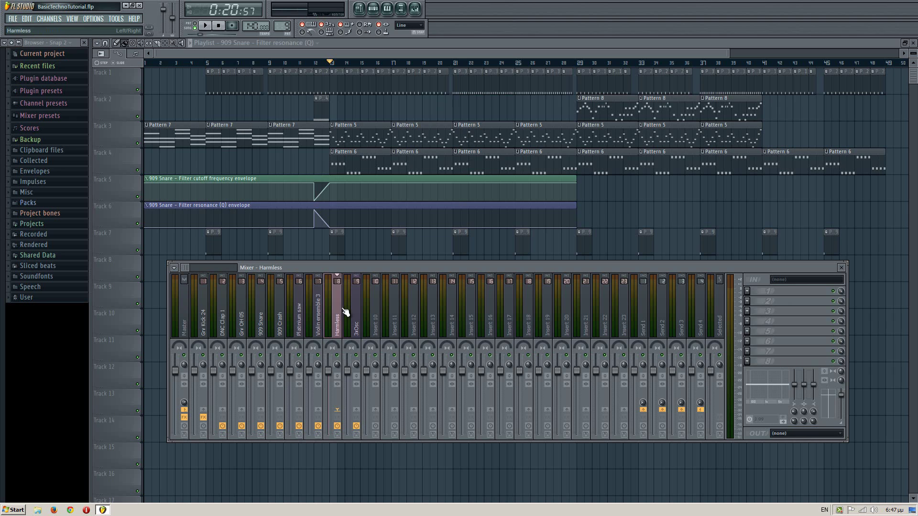
left_click(355, 311)
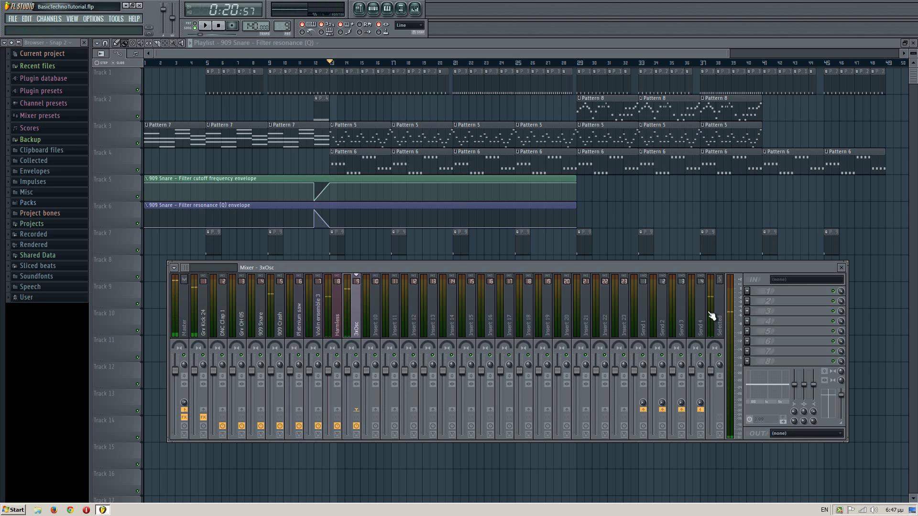
left_click(747, 362)
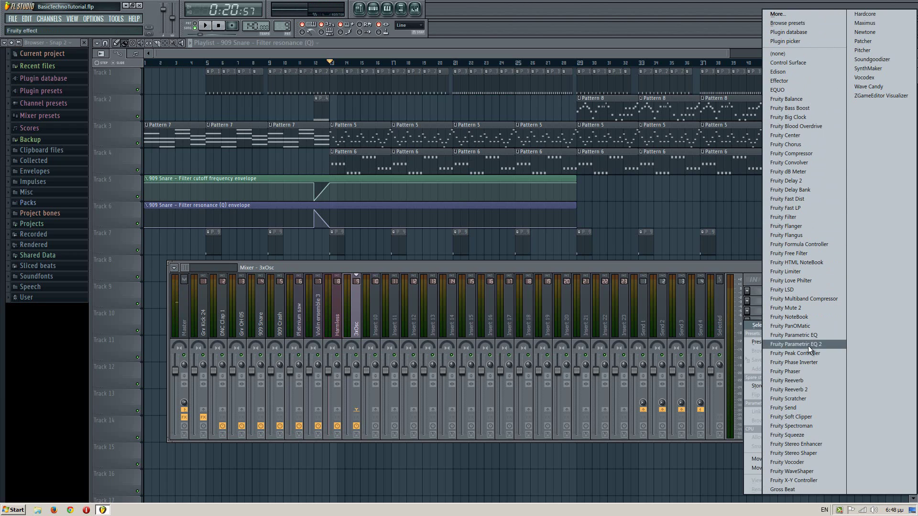
left_click(816, 388)
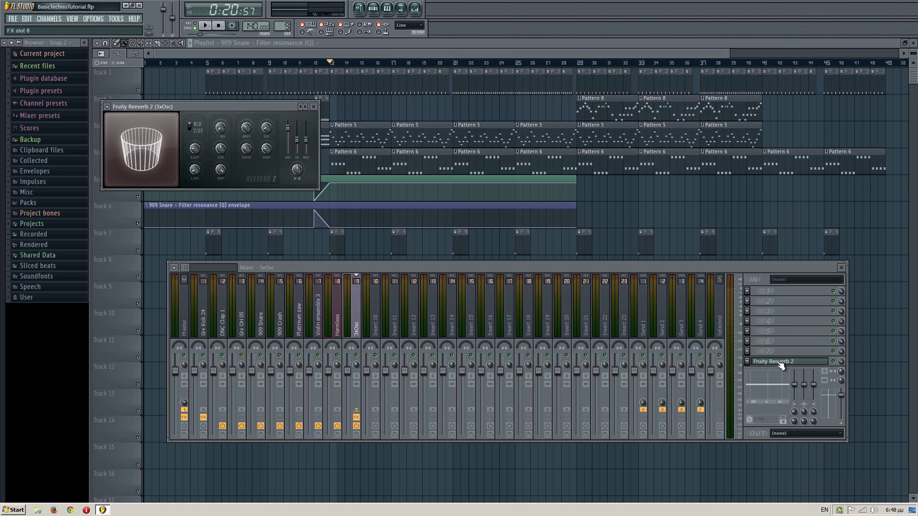
key("space")
key("alt+Up")
key("alt+Up")
key("alt+Up")
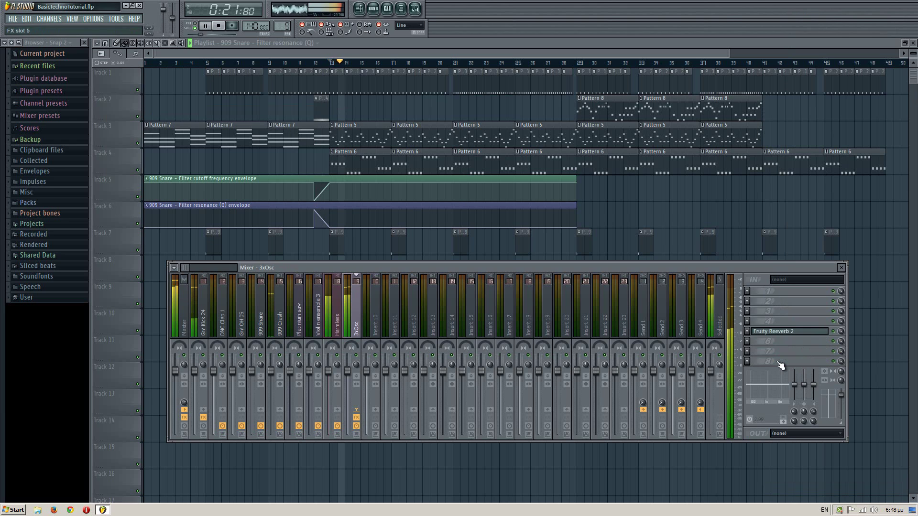
key("alt+Up")
key("alt+Up")
key("alt+Up")
key("alt+Up")
key("space")
left_click(746, 311)
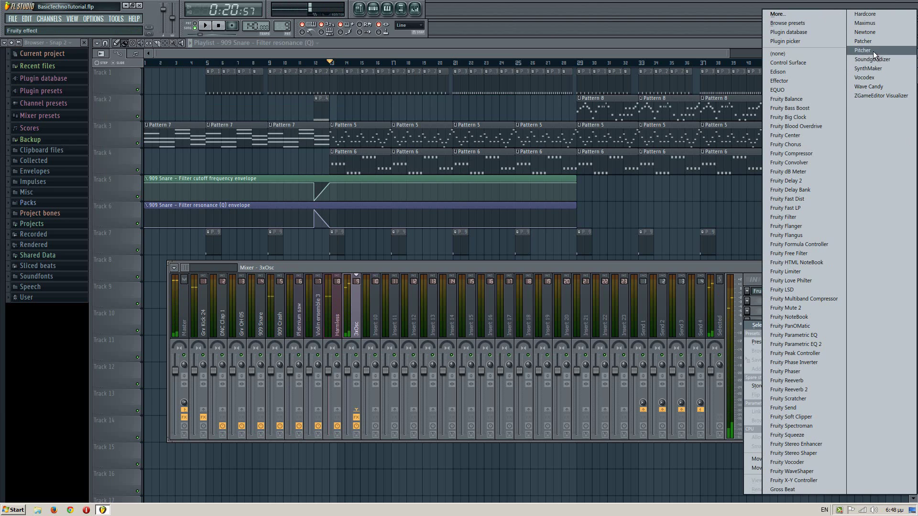
Step: Load Fruity Limiter on the 3xOsc insert and lower its ceiling during playback
left_click(808, 271)
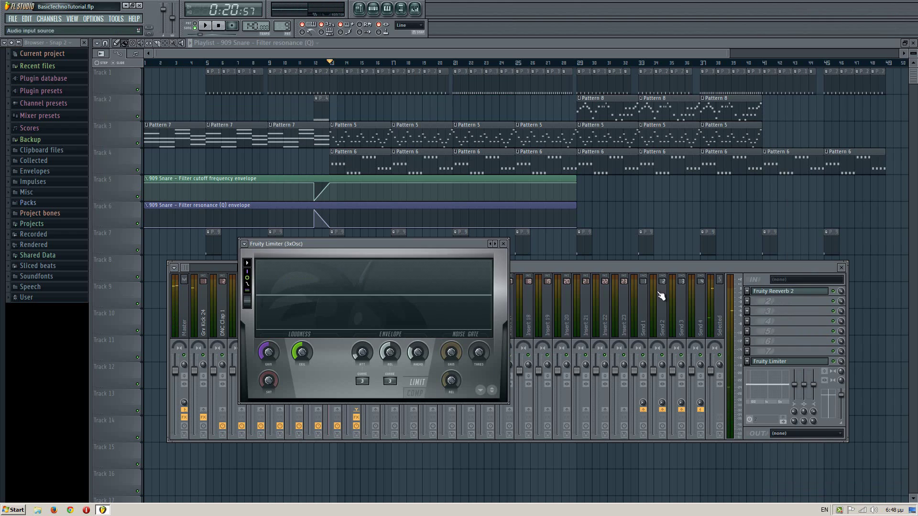
key("space")
left_click_drag(301, 366, 302, 403)
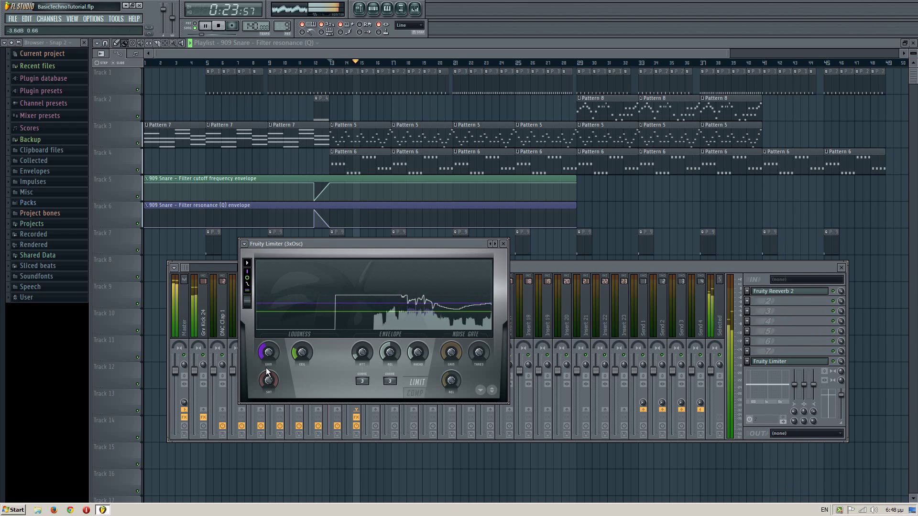
left_click_drag(296, 352, 298, 369)
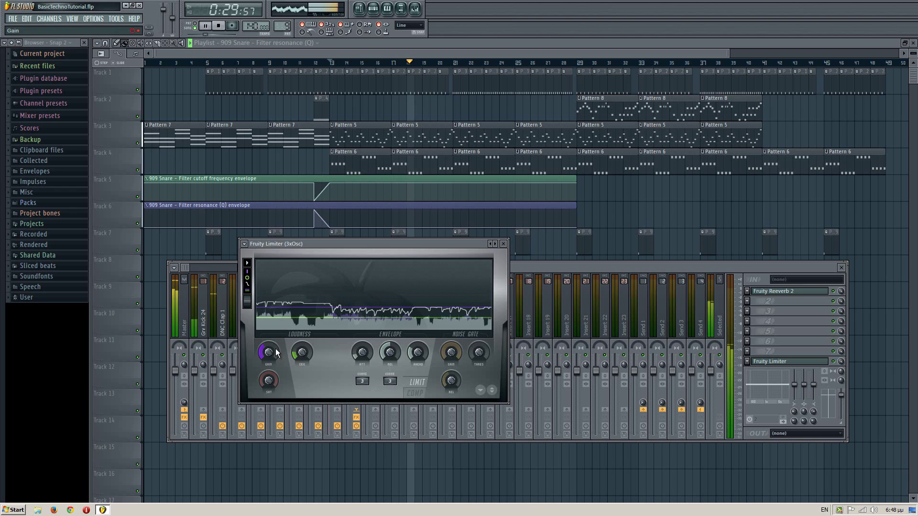
left_click(290, 352)
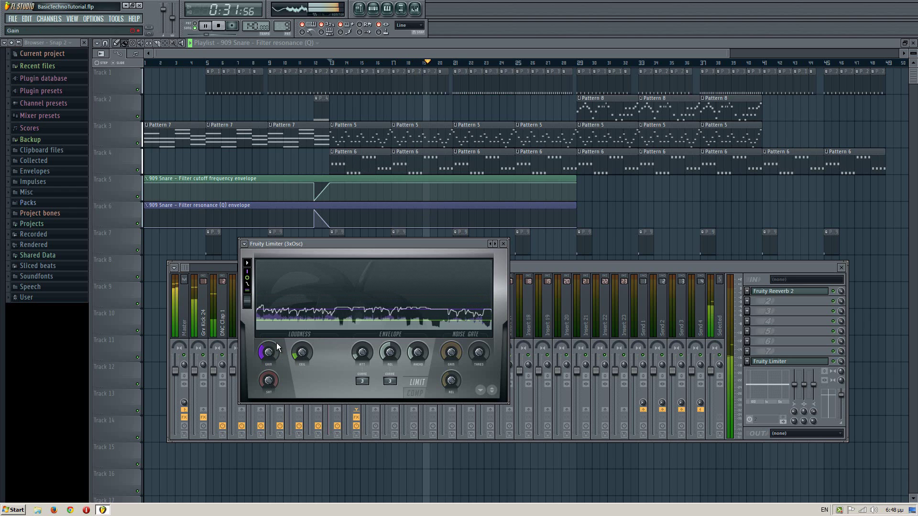
Step: Close the limiter, select the Harmless track, and load Fruity Parametric EQ 2 into slot 1
key("space")
left_click(506, 244)
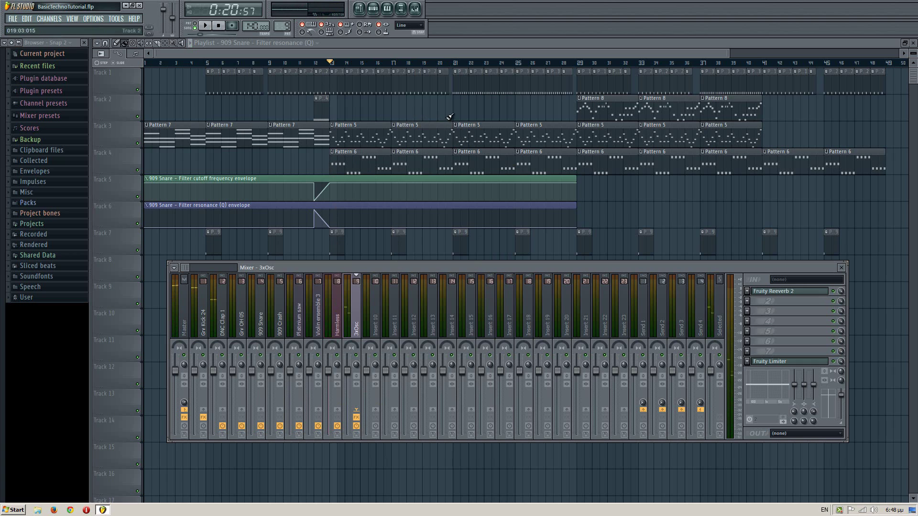
left_click(337, 314)
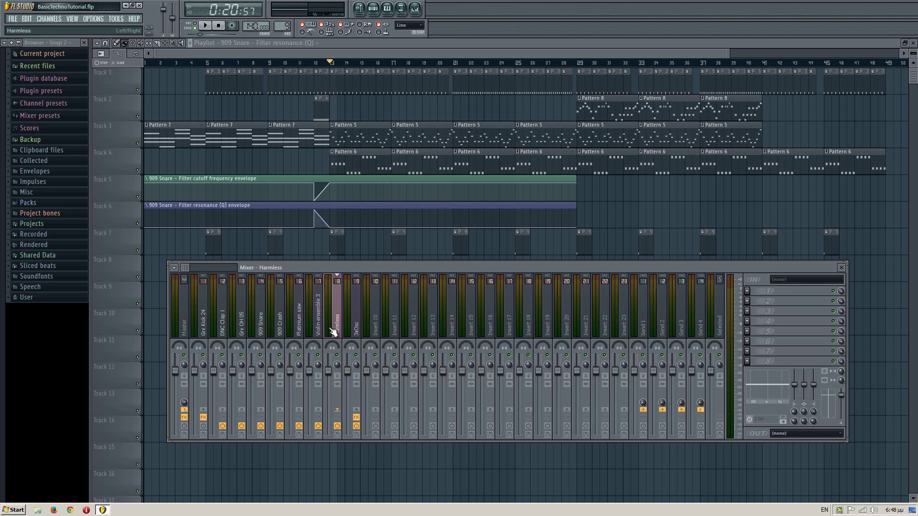
key("space")
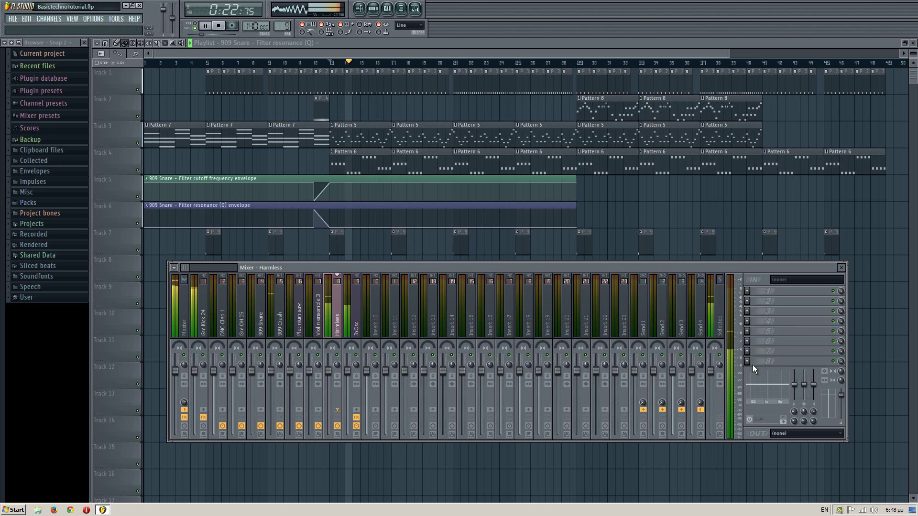
key("space")
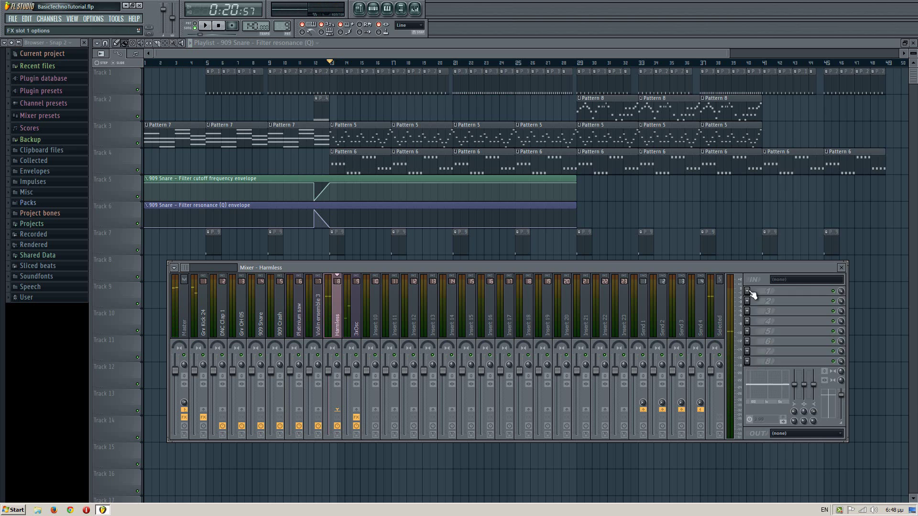
left_click(748, 291)
left_click(803, 341)
Step: Cut EQ band 1 to about -12 dB and boost band 2 to 7.6 dB
key("space")
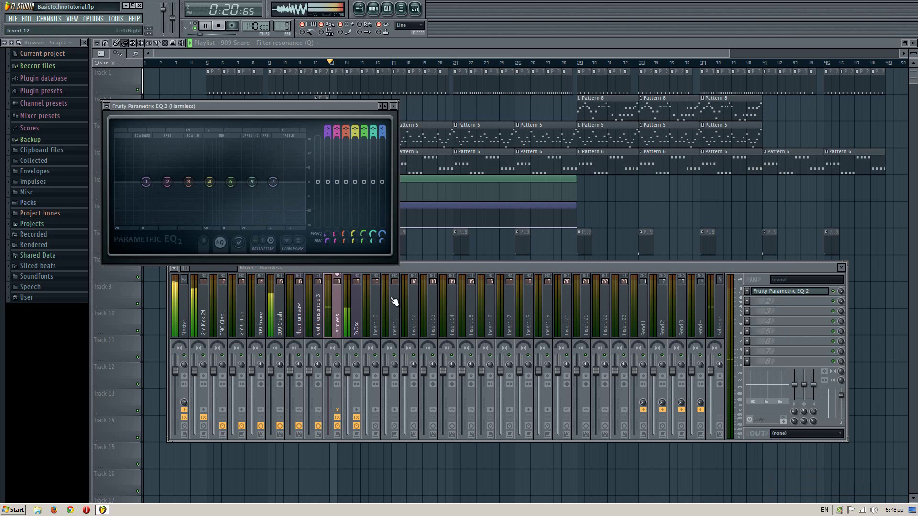
key("space")
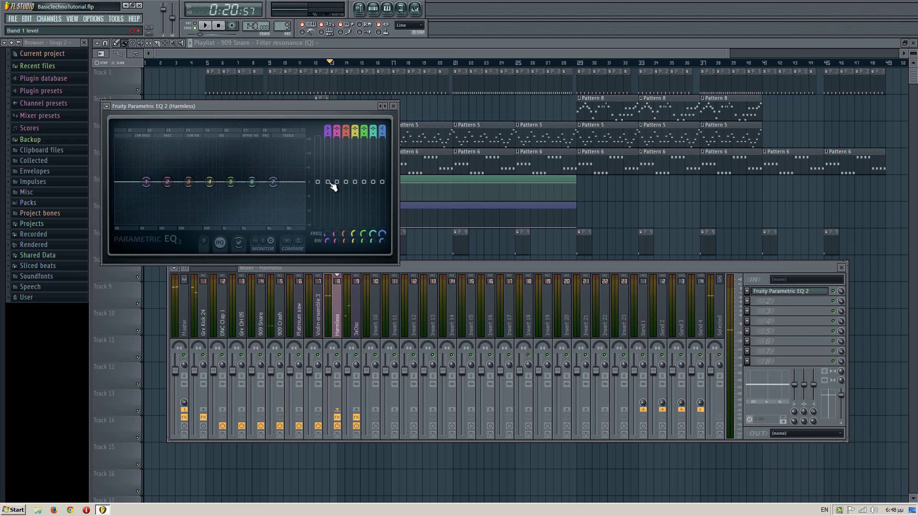
left_click_drag(330, 183, 334, 245)
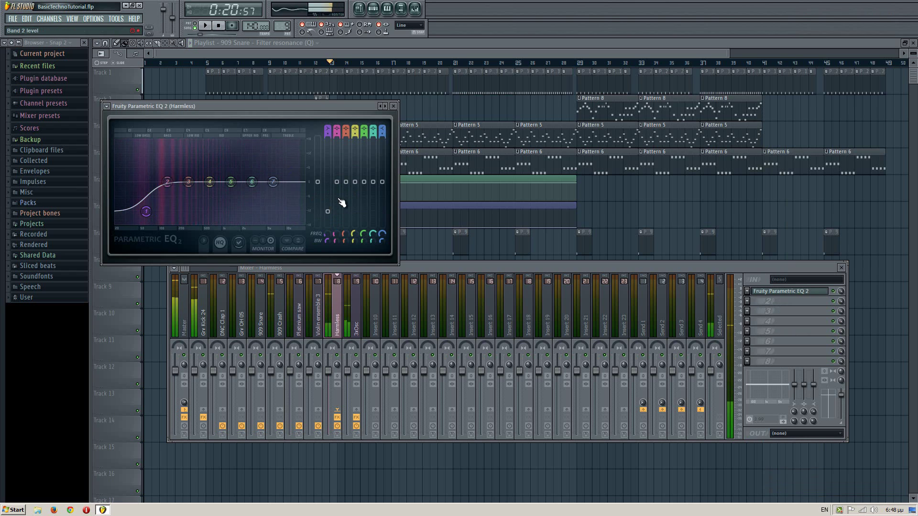
left_click_drag(342, 169, 339, 168)
key("space")
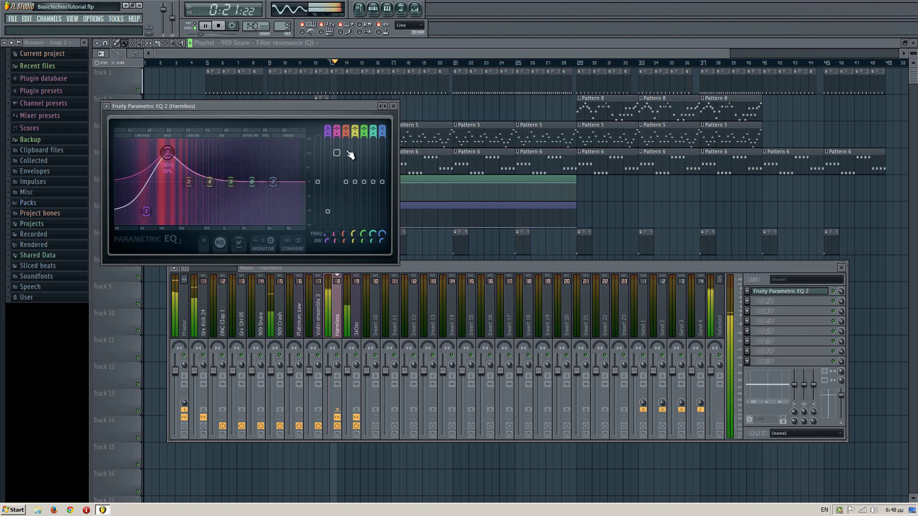
left_click_drag(328, 213, 330, 217)
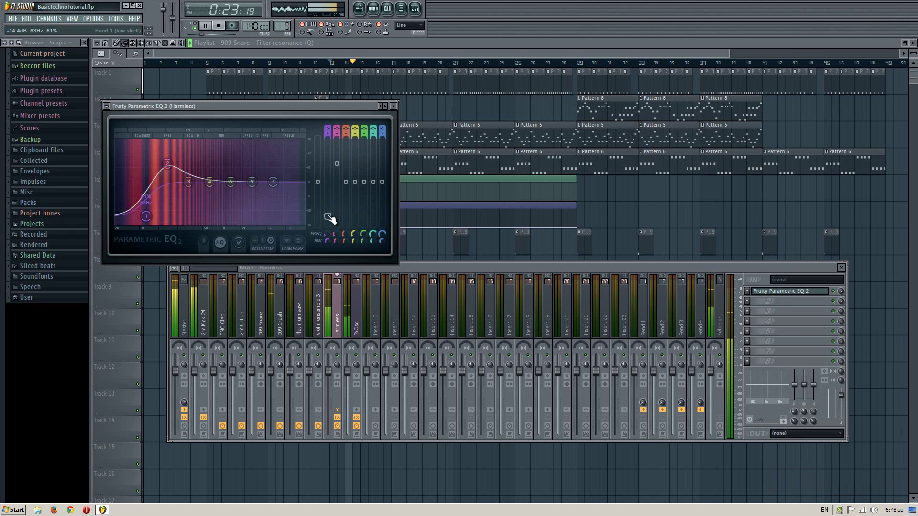
key("space")
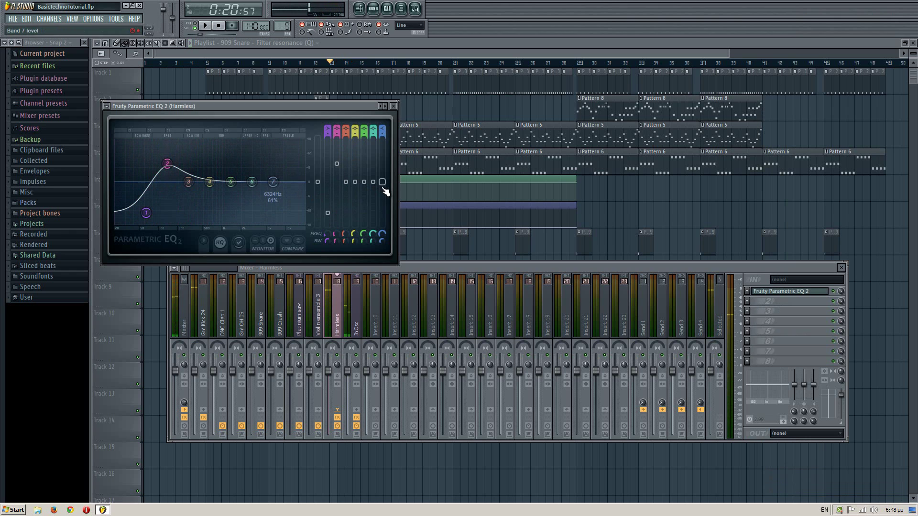
Step: Raise band 7, peak band 5 near 1363 Hz, ease the low cut, then close the EQ
left_click_drag(384, 189, 410, 143)
key("space")
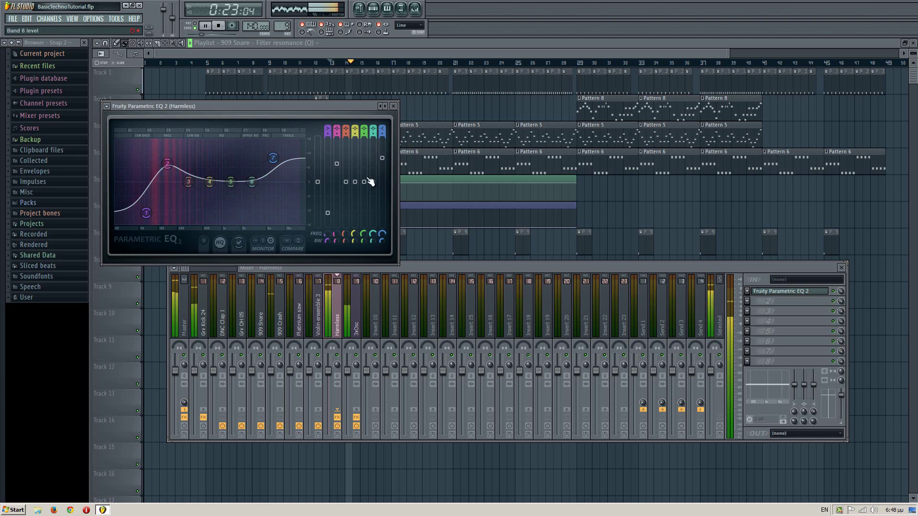
mouse_move(369, 182)
left_mouse_down()
mouse_move(370, 159)
mouse_move(353, 185)
left_mouse_up()
key("space")
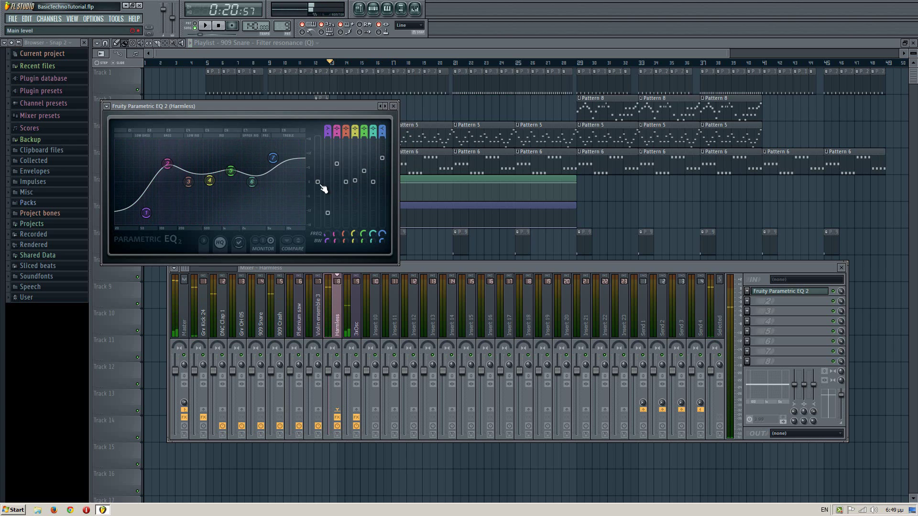
key("space")
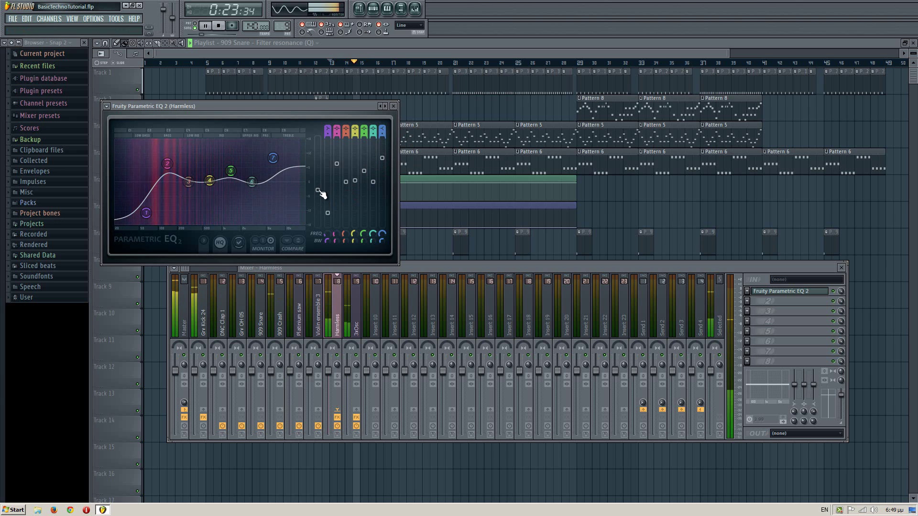
left_click_drag(322, 193, 325, 197)
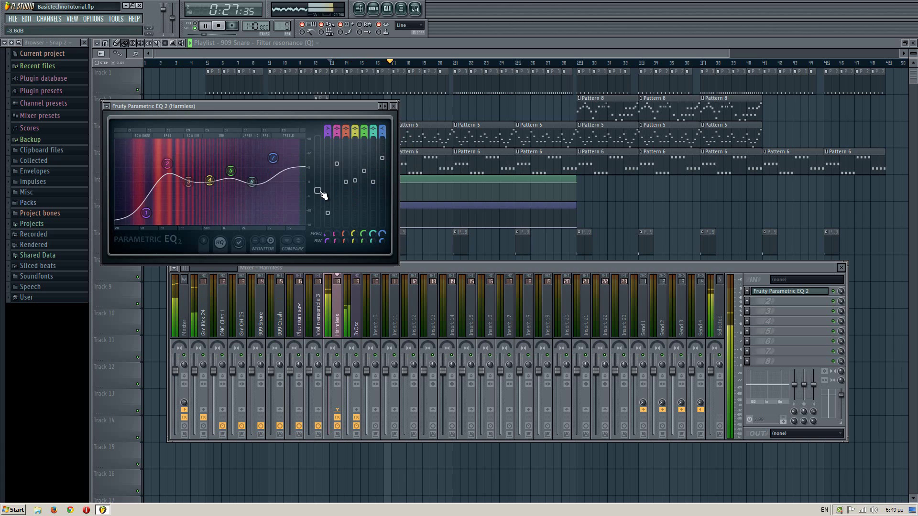
left_click(393, 106)
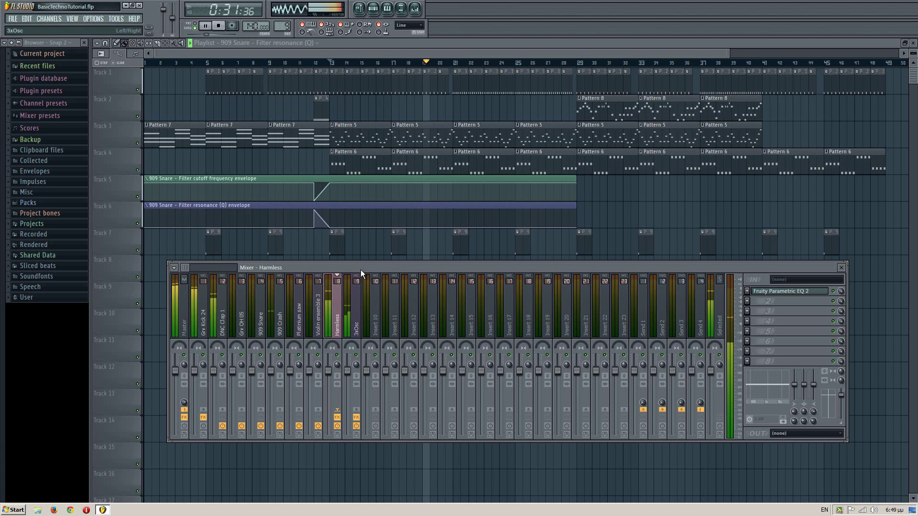
Step: Restart playback from bar 21 with the mixer in front
key("space")
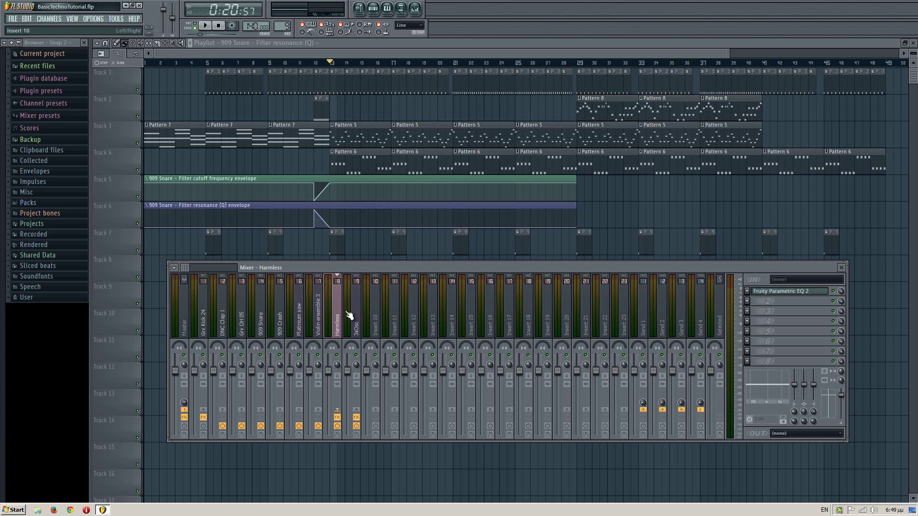
left_click(452, 66)
key("space")
key("F9")
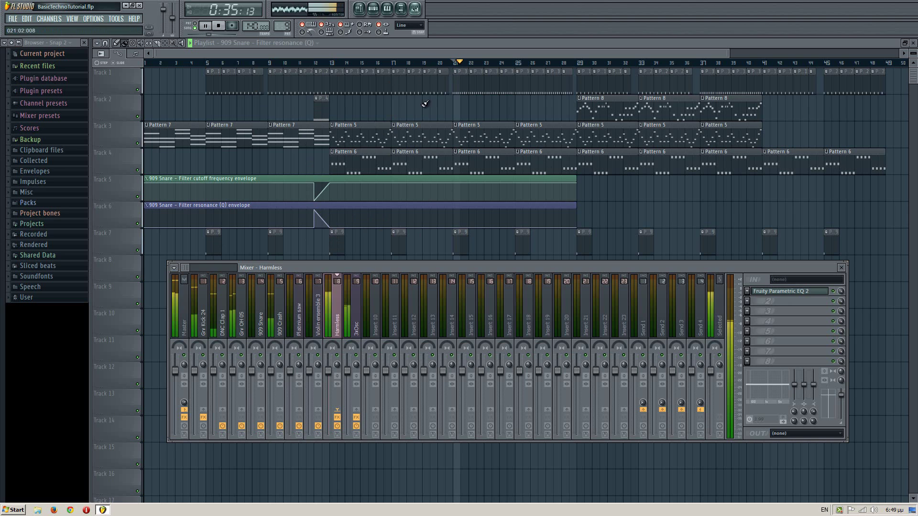
Step: Load Fruity Compressor on Grv OH 05 and lower its gain to -7.0 dB
left_click(241, 308)
key("space")
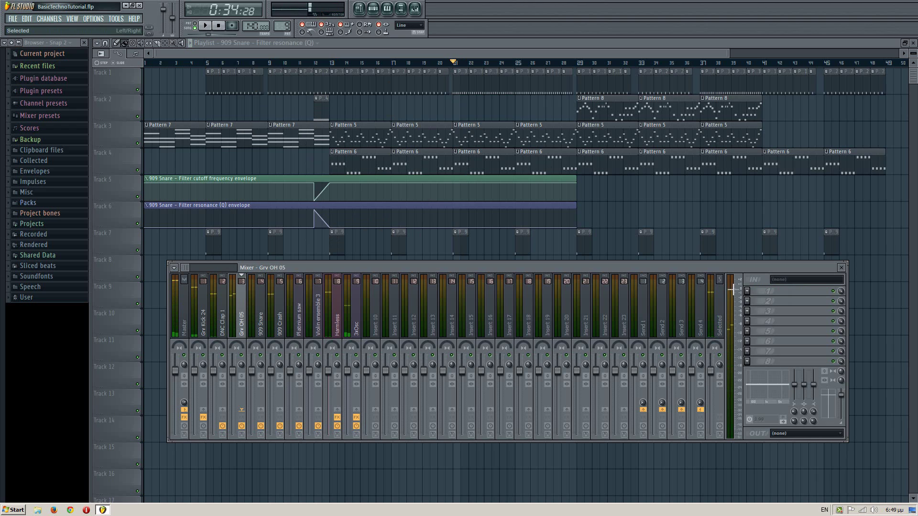
left_click(747, 291)
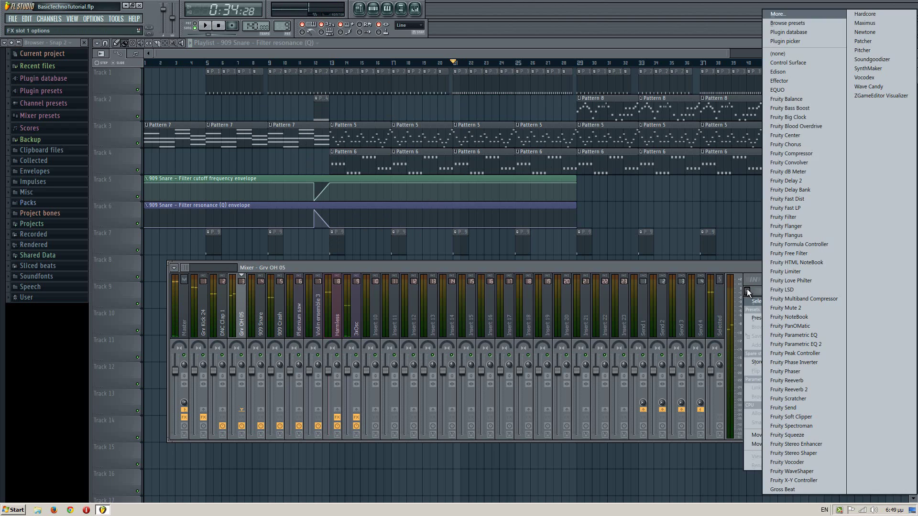
left_click(806, 153)
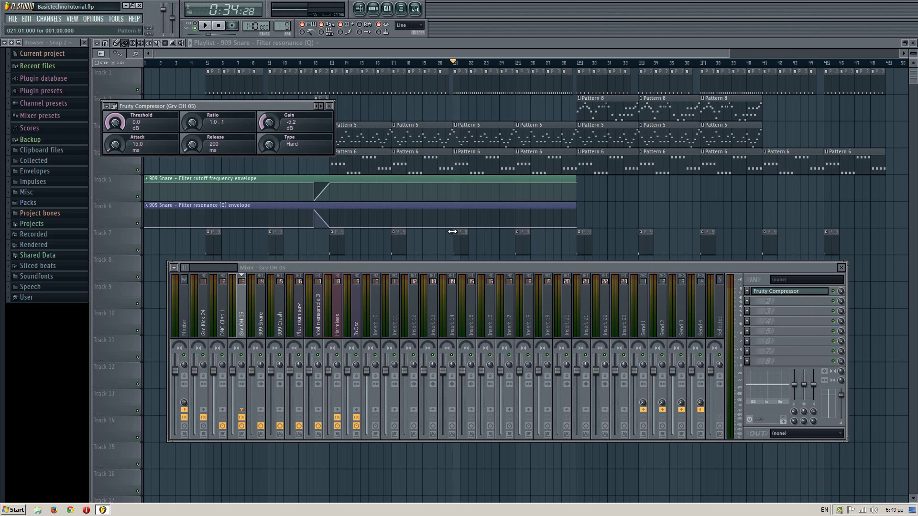
key("space")
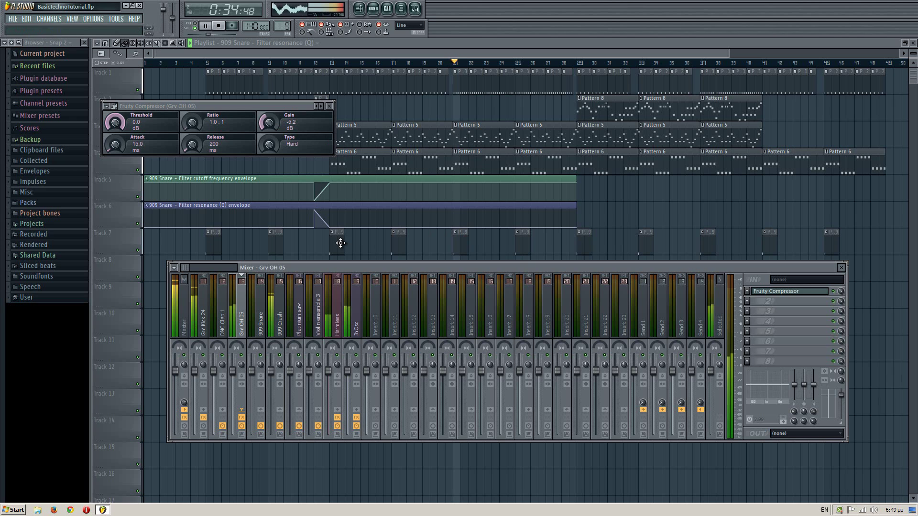
scroll(264, 124, "down", 3)
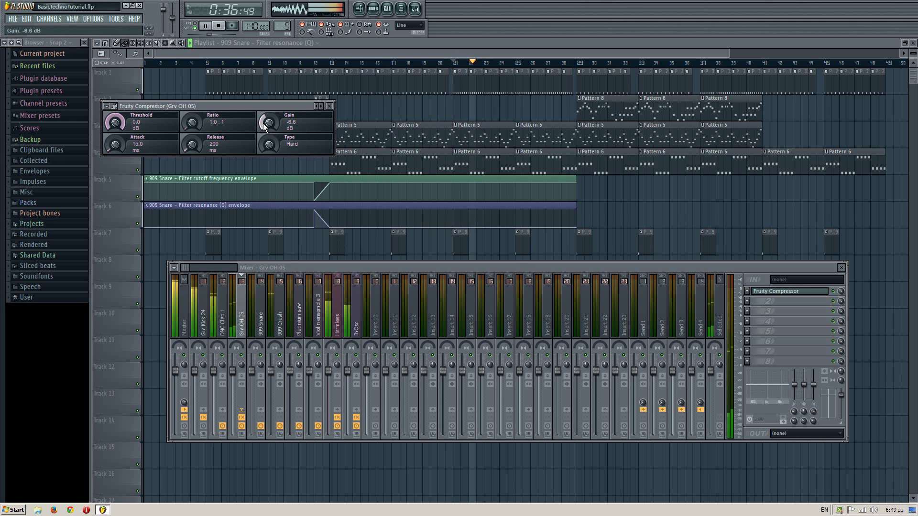
key("space")
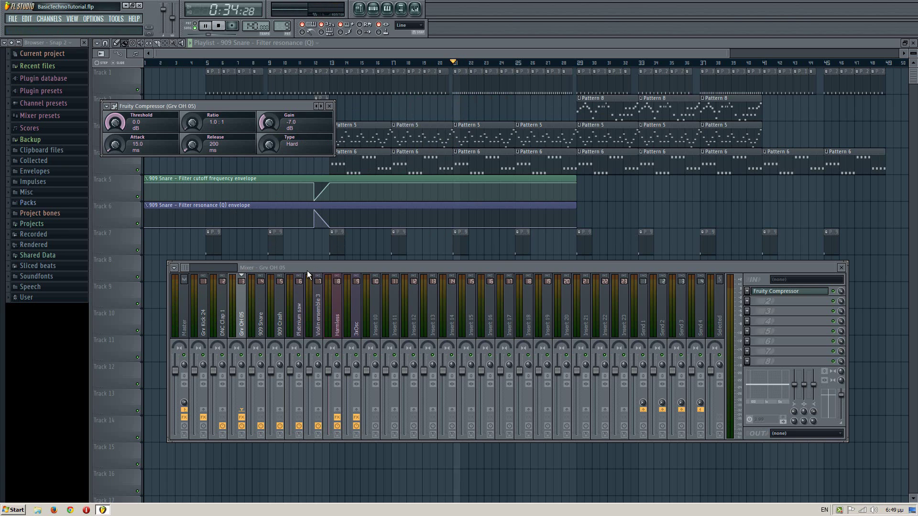
left_click(222, 311)
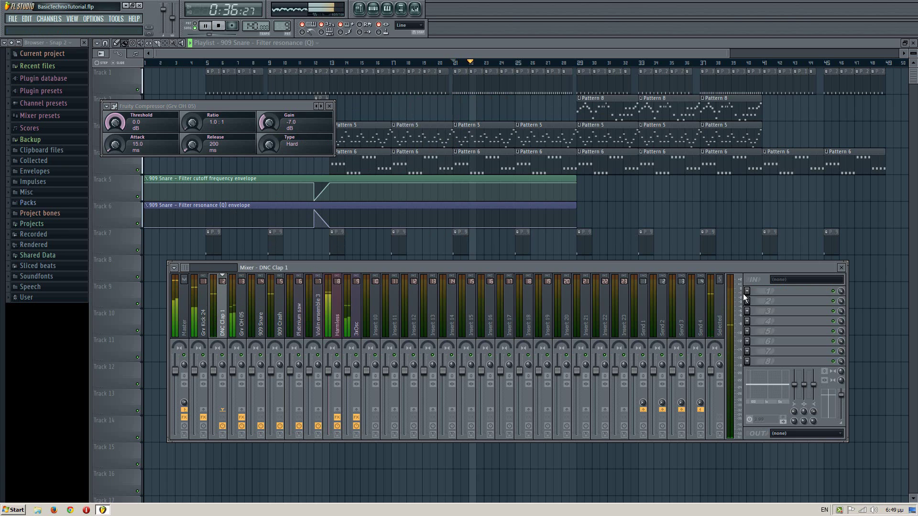
Step: Load Fruity Reeverb 2 on DNC Clap 1 and raise its wet level
left_click(747, 321)
mouse_move(755, 325)
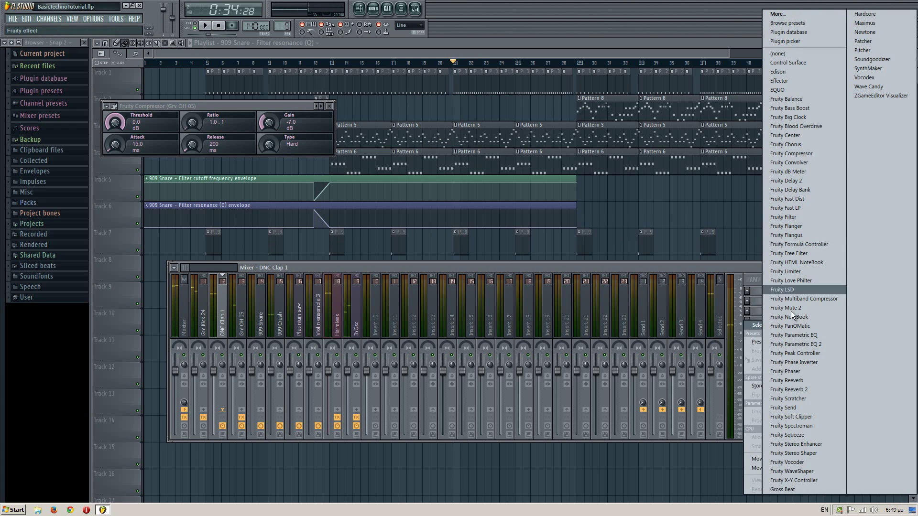
left_click(805, 390)
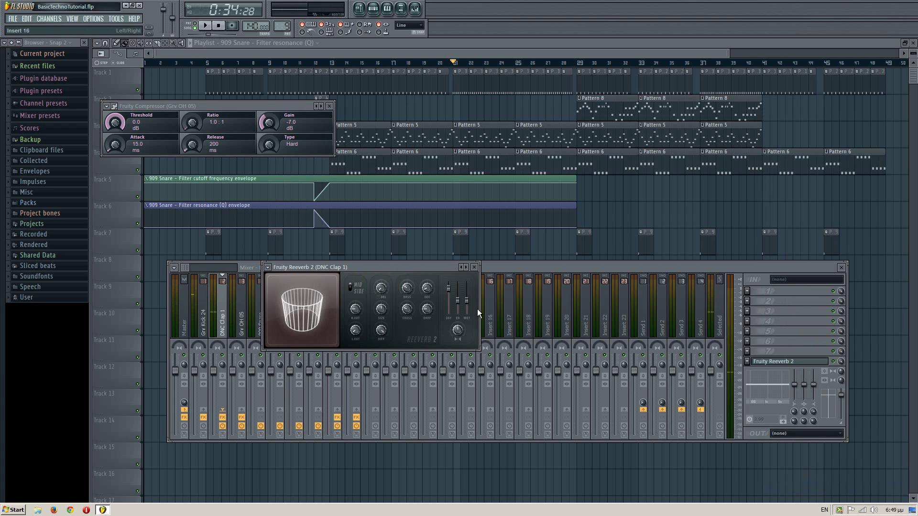
left_click_drag(469, 327, 467, 307)
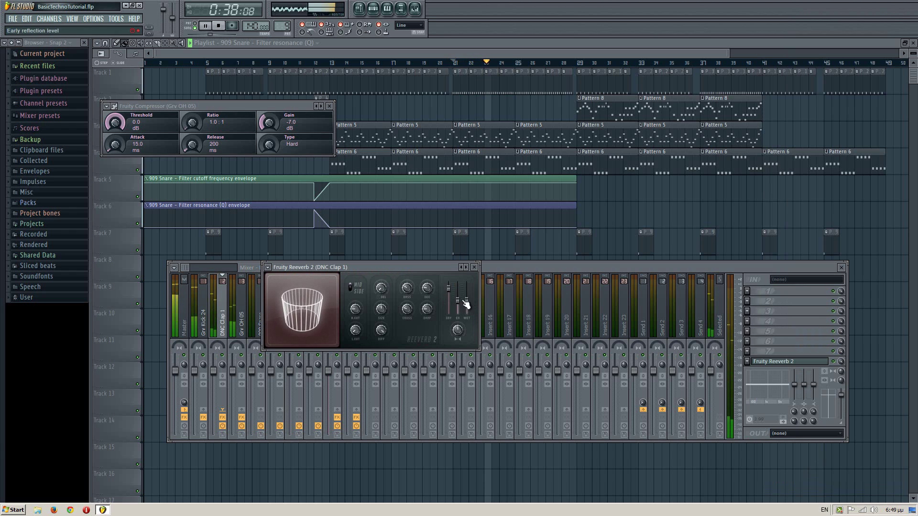
left_click(482, 271)
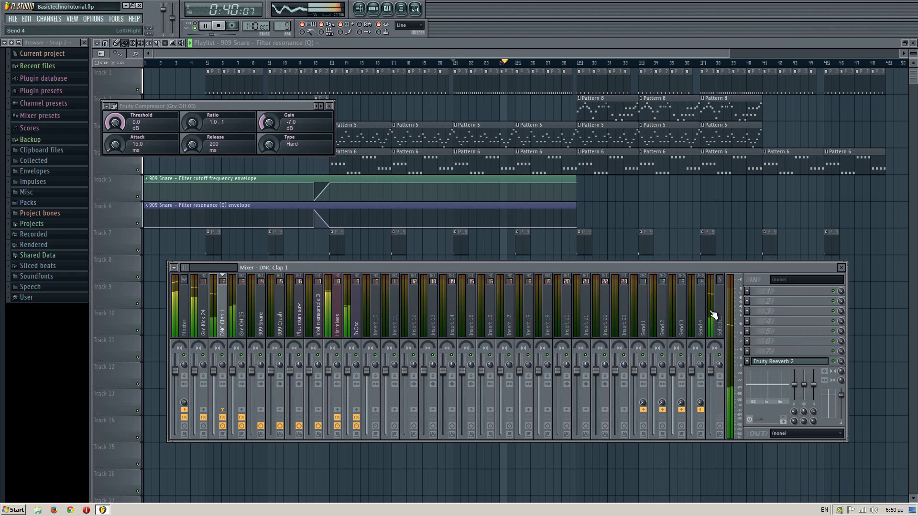
Step: Raise the reverb's dry level to 88%, close its window, and replay the song
left_click(771, 363)
key("space")
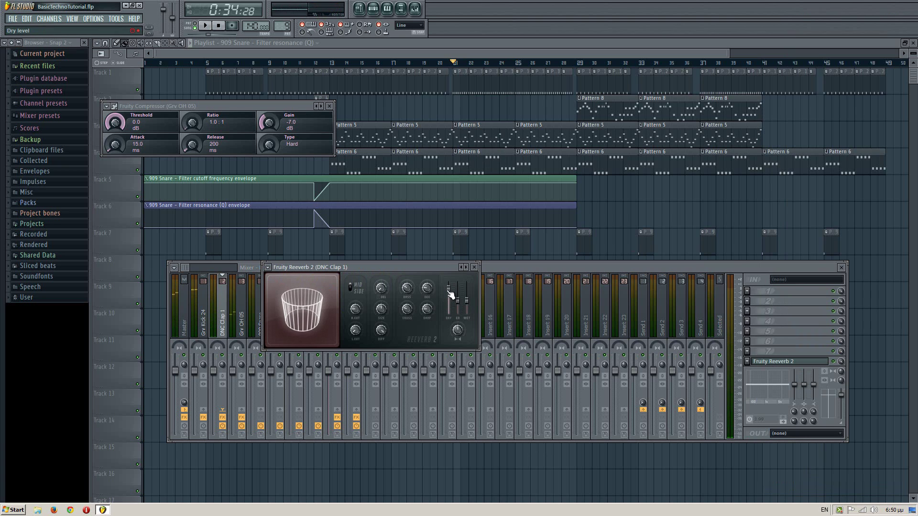
key("space")
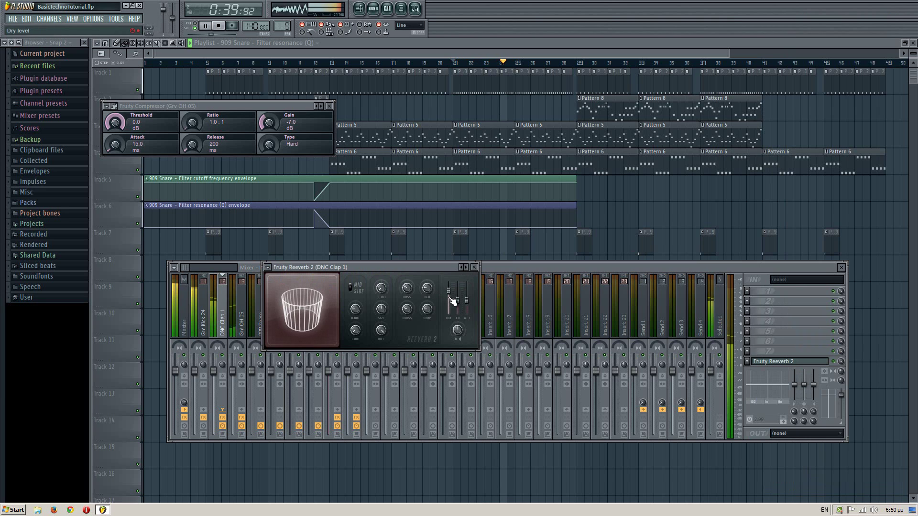
left_click_drag(453, 299, 453, 296)
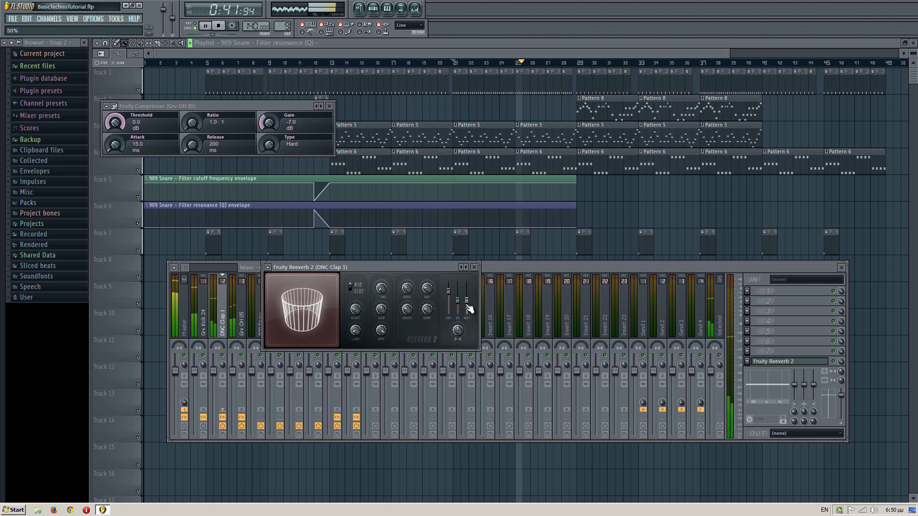
left_click(474, 268)
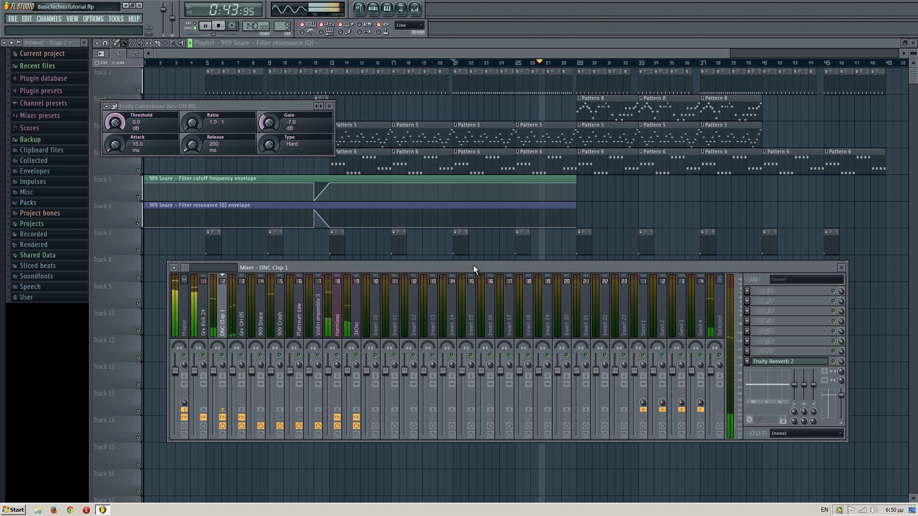
key("space")
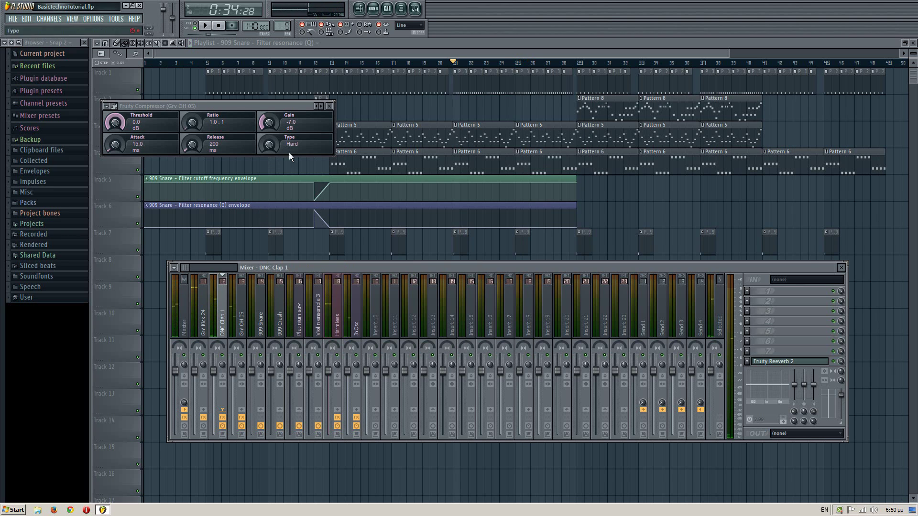
key("space")
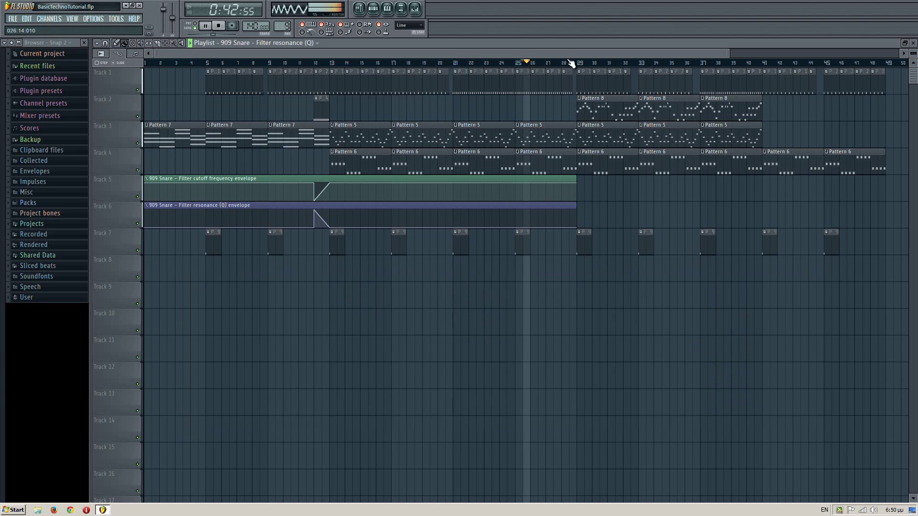
Step: Play from bar 12 with the mixer shown and select the 909 Snare track
key("space")
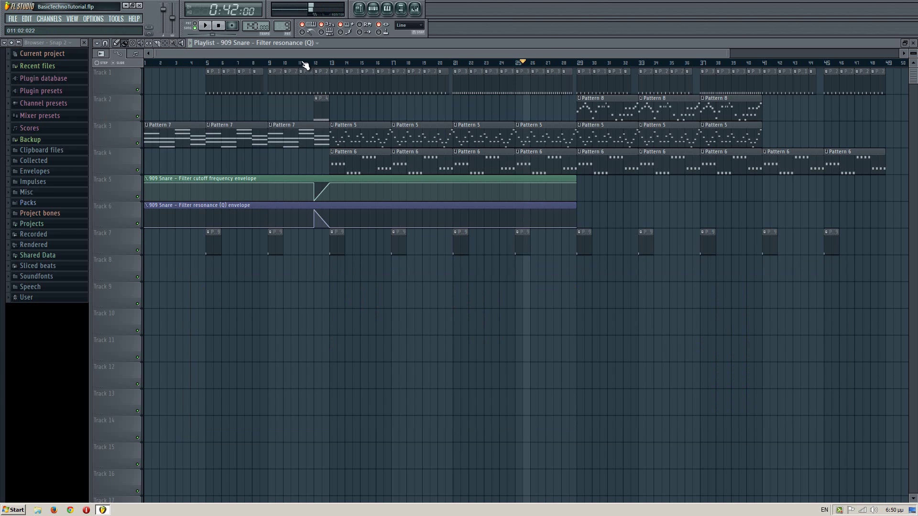
left_click(307, 62)
key("space")
key("F9")
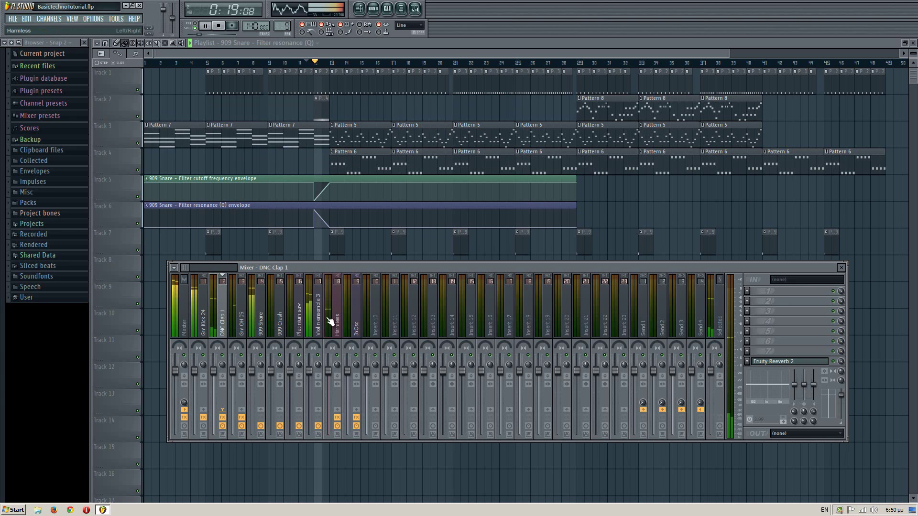
left_click(261, 311)
key("space")
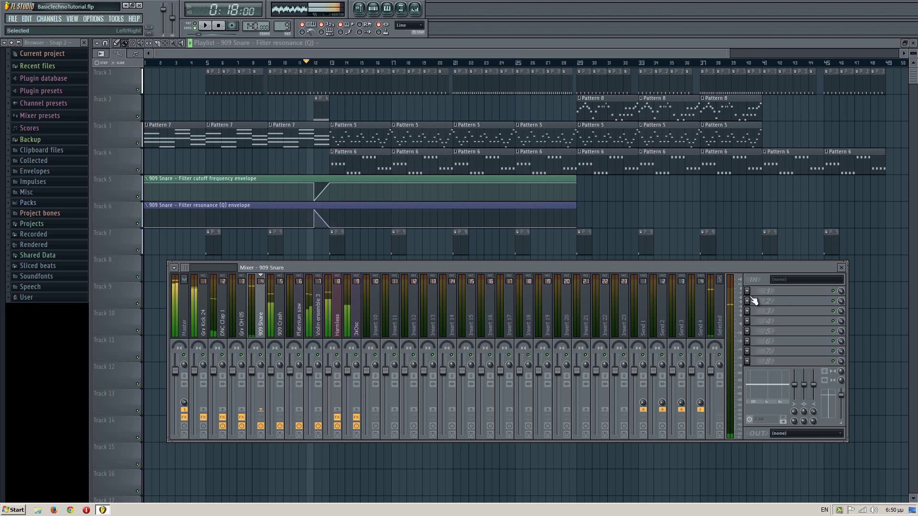
Step: Load Fruity Compressor on 909 Snare and set its gain to -4.2 dB
left_click(749, 293)
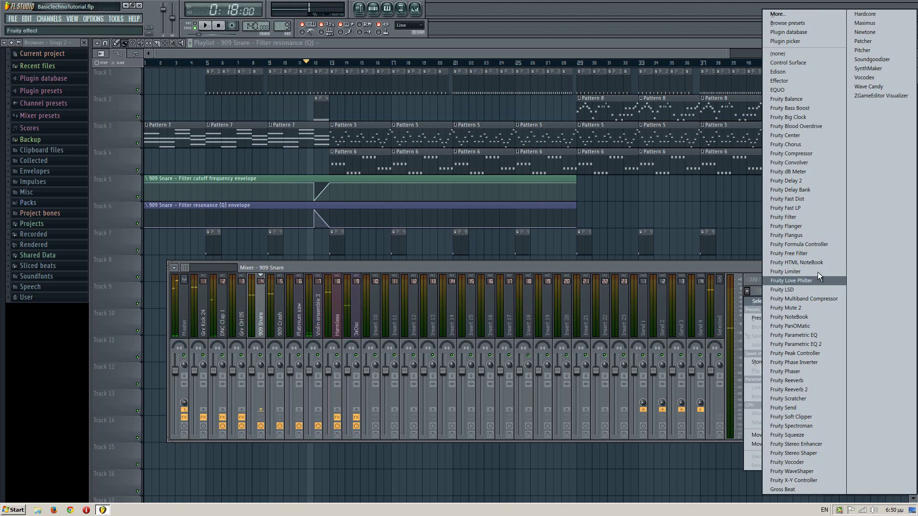
left_click(797, 150)
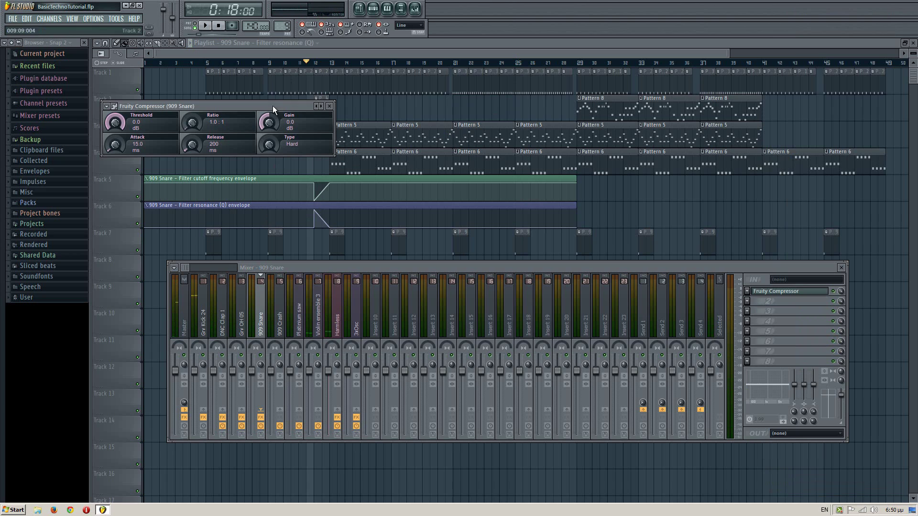
left_click_drag(270, 126, 271, 138)
key("space")
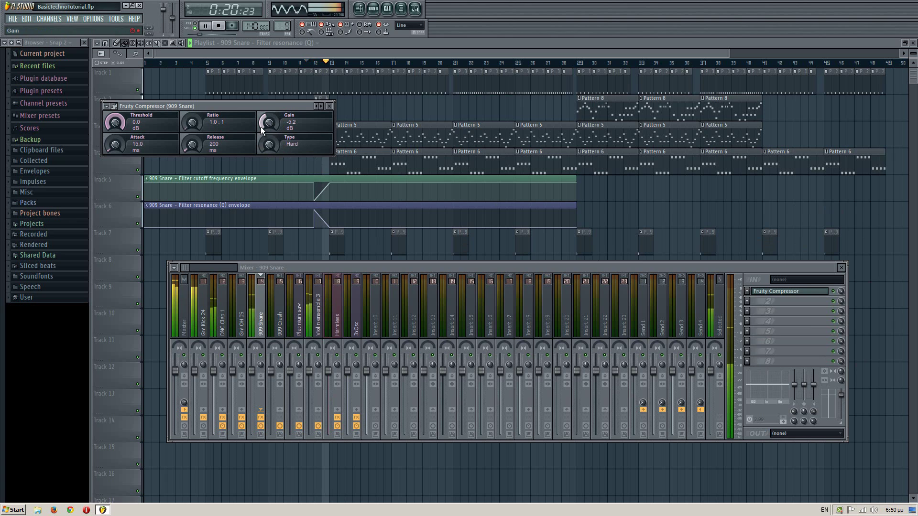
left_click_drag(259, 125, 257, 123)
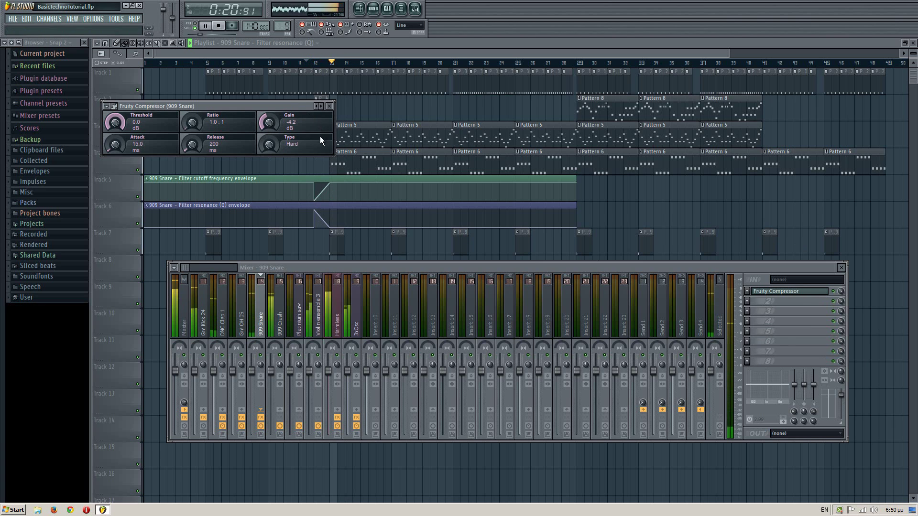
Step: Select the 909 Crash track and load Fruity Parametric EQ 2 into slot 1
left_click(277, 306)
key("space")
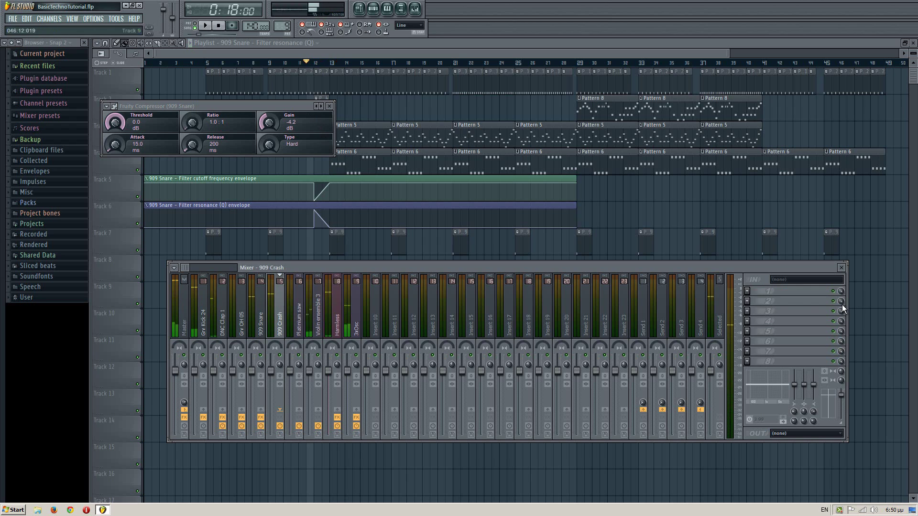
left_click(755, 291)
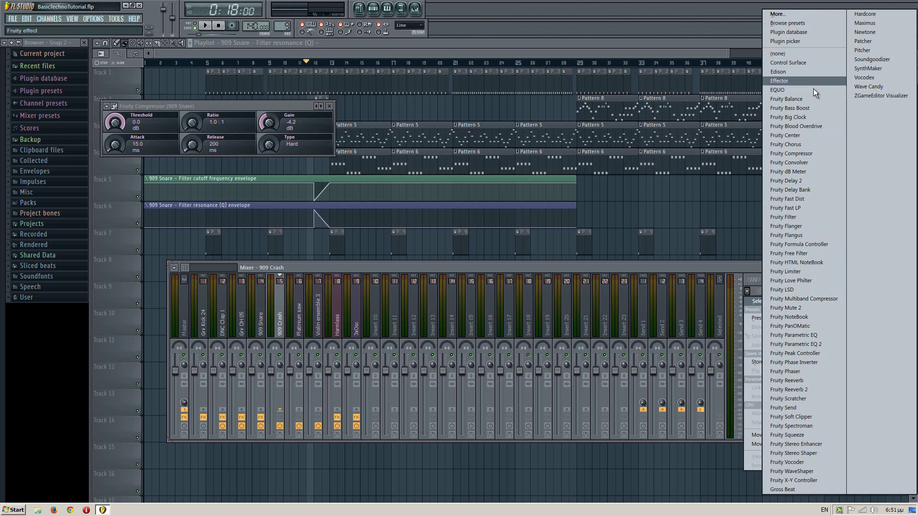
left_click(817, 346)
key("space")
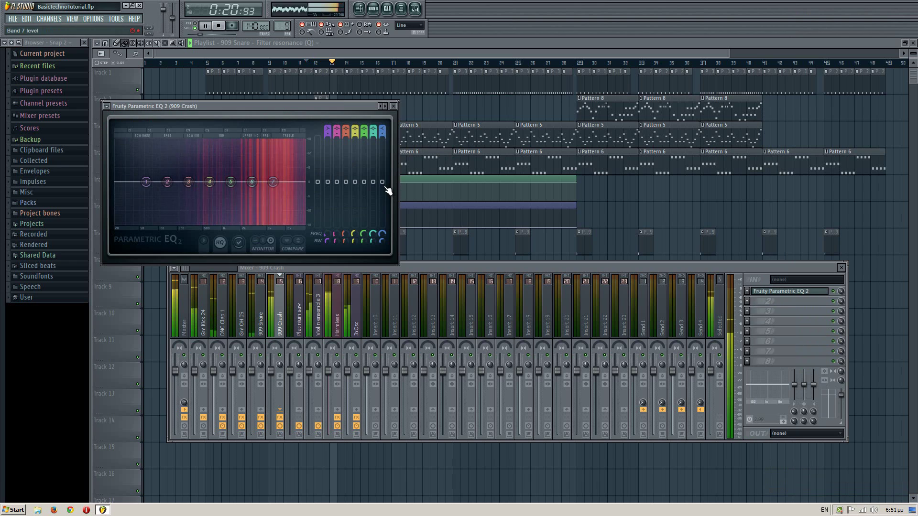
key("space")
Step: Cut the EQ's high shelf to -5.2 dB and its overall level to -2.2 dB
left_click_drag(386, 189, 391, 216)
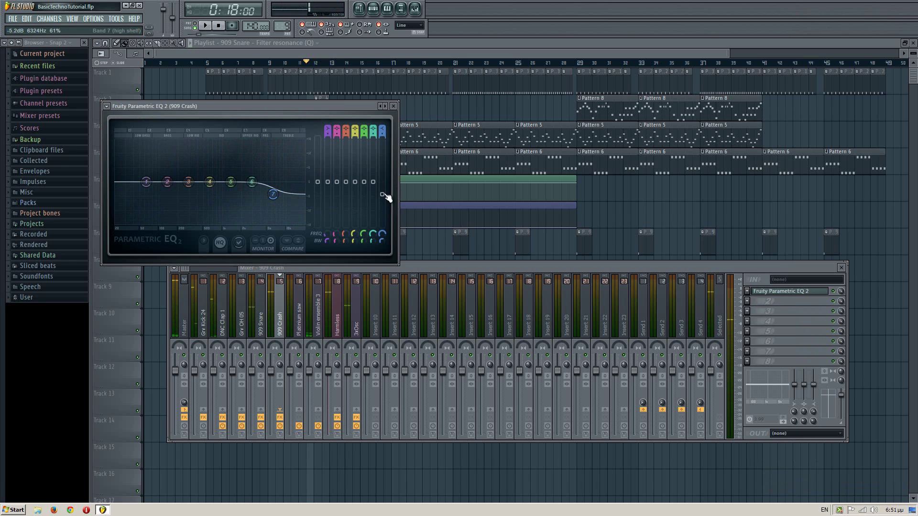
key("space")
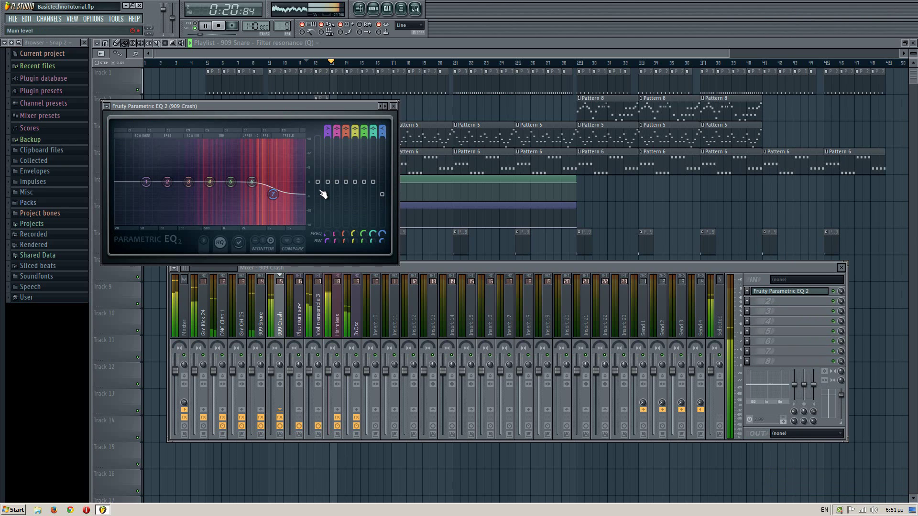
key("space")
left_click_drag(323, 190, 320, 200)
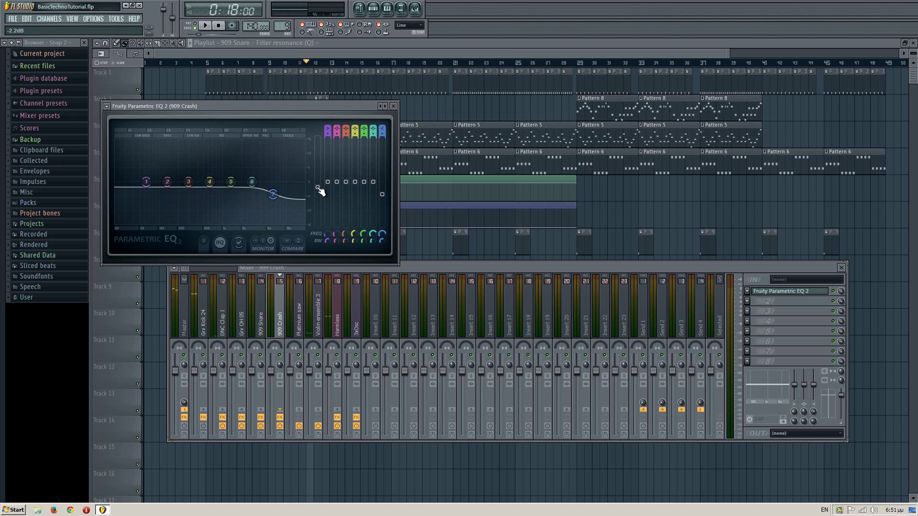
key("space")
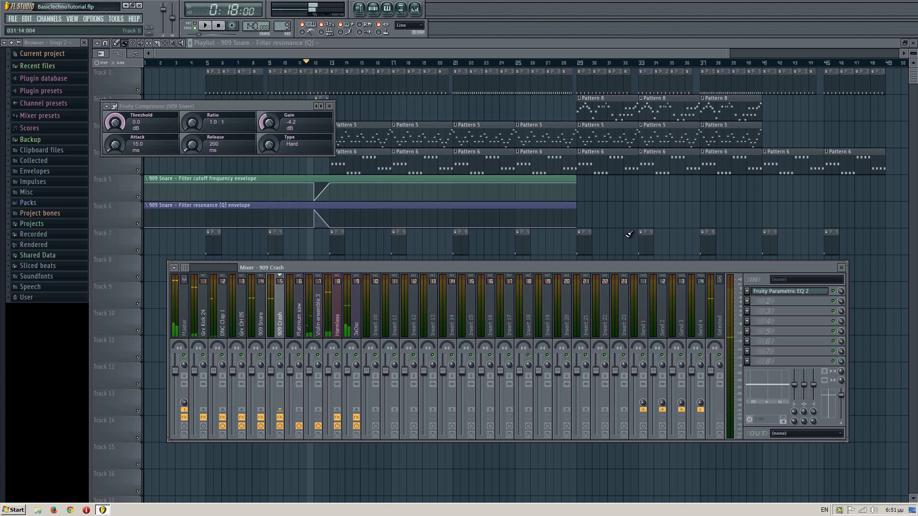
Step: Close the snare compressor window and play from bar 30 with the mixer shown
left_click(329, 106)
left_click(593, 65)
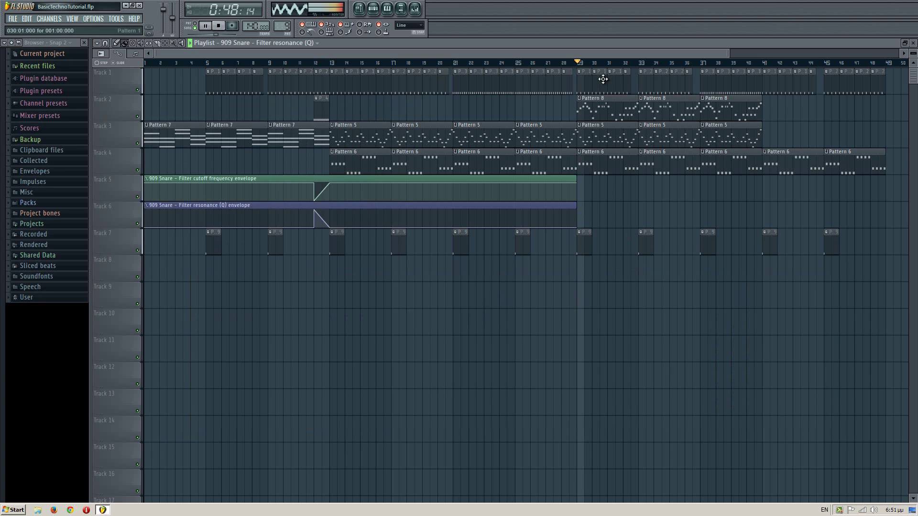
key("space")
key("F9")
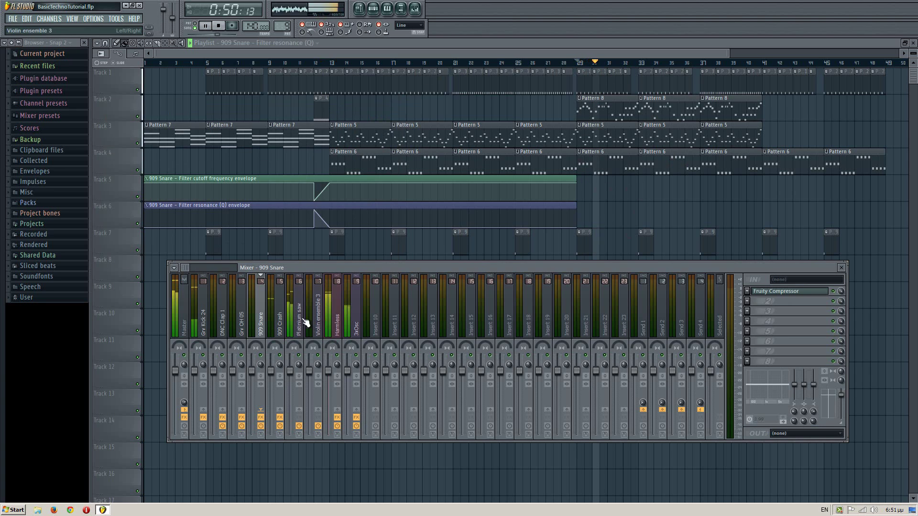
Step: Select the Platinium saw track and open its first slot's effect list
left_click(299, 301)
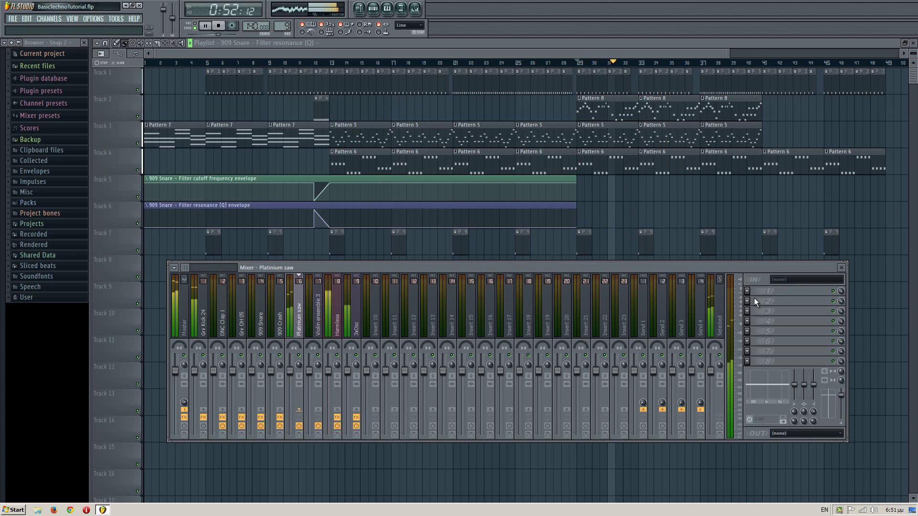
key("space")
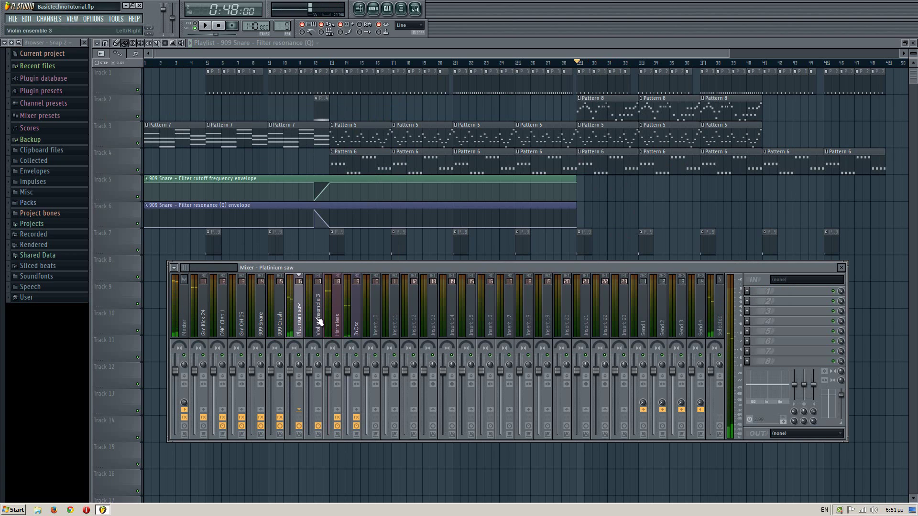
key("space")
left_click(748, 291)
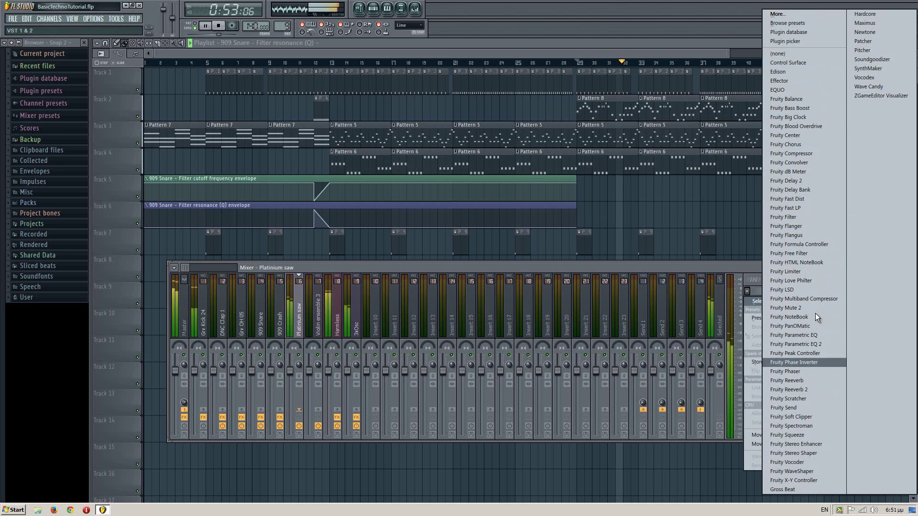
Step: Add Parametric EQ 2 to Platinium saw: band 6 at 5.8 dB, dip near 100 Hz, lift band 4 near 632 Hz
left_click(810, 344)
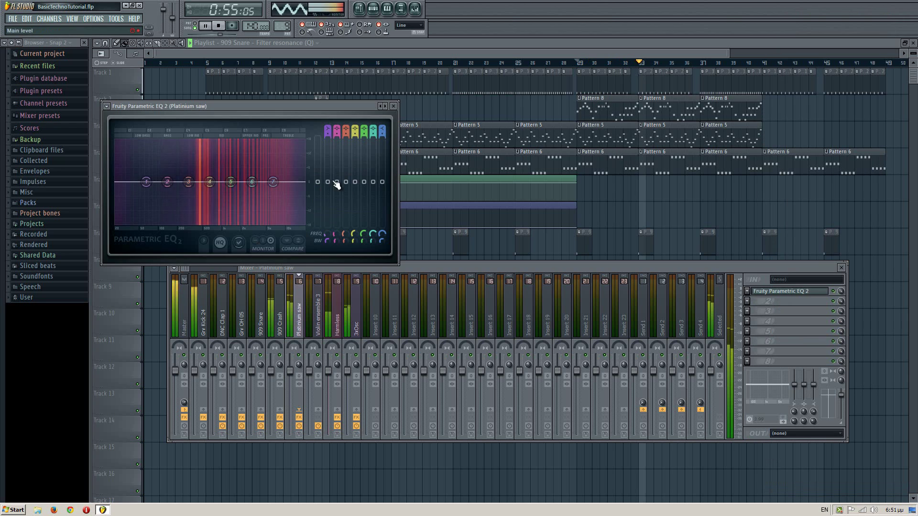
left_click_drag(386, 194, 382, 163)
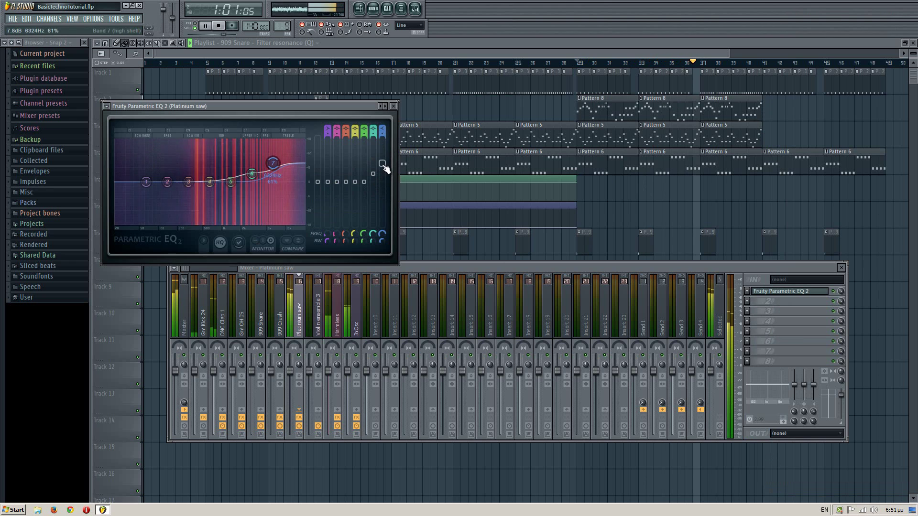
left_click_drag(343, 188, 357, 211)
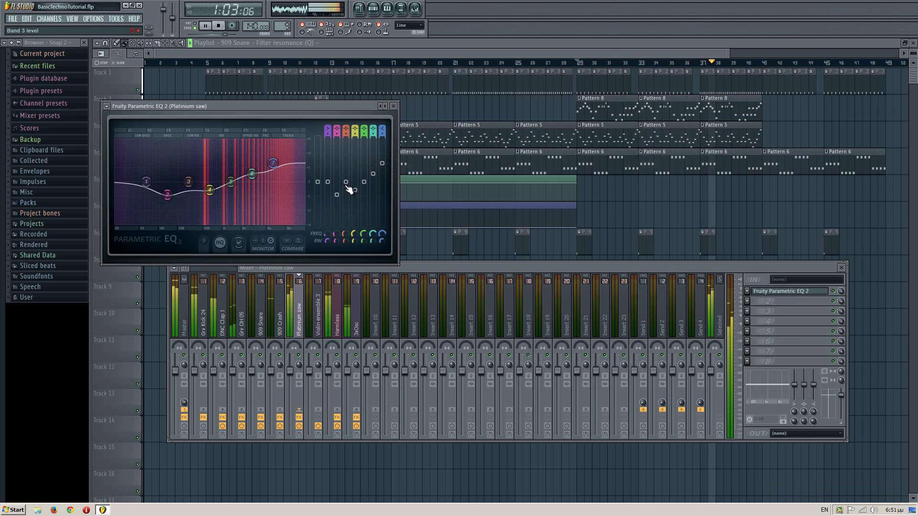
left_click_drag(362, 163, 361, 148)
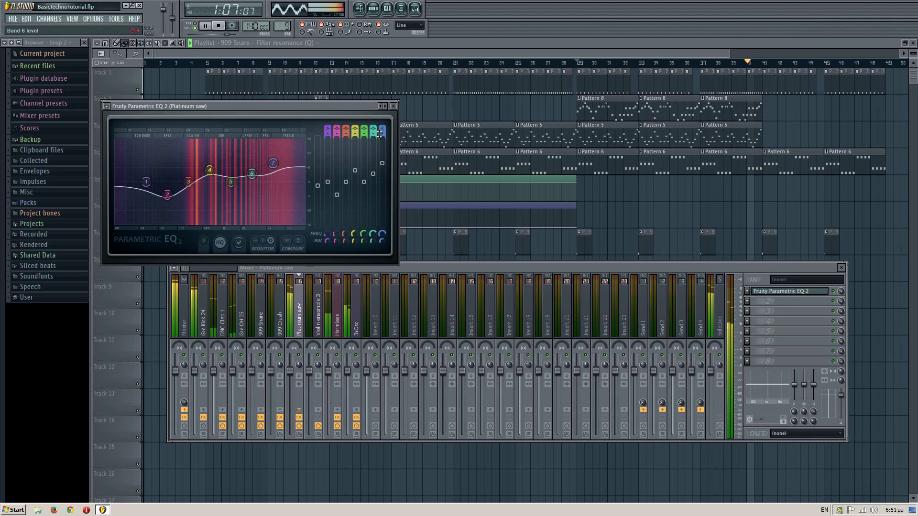
left_click(394, 107)
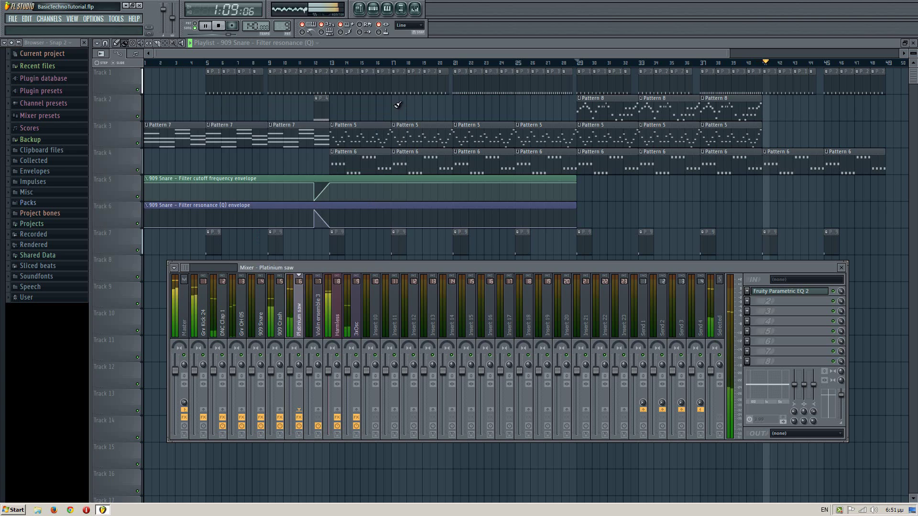
Step: Stop the song, select the Master insert showing its Maximus, and rewind to the start
key("F9")
scroll(648, 245, "right", 6)
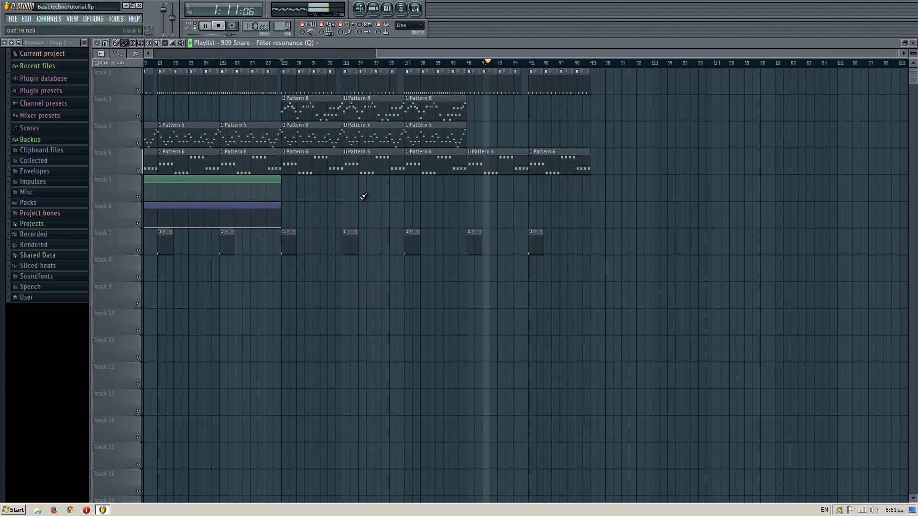
key("space")
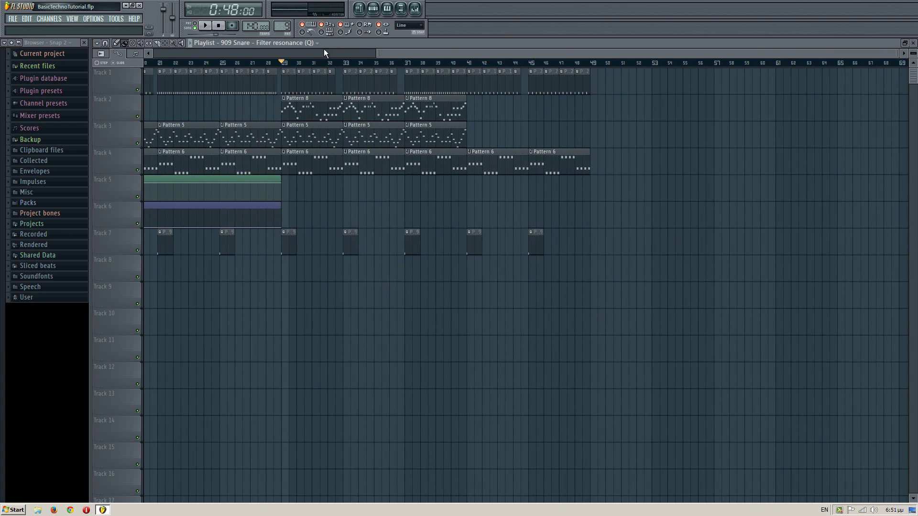
left_click_drag(376, 55, 158, 55)
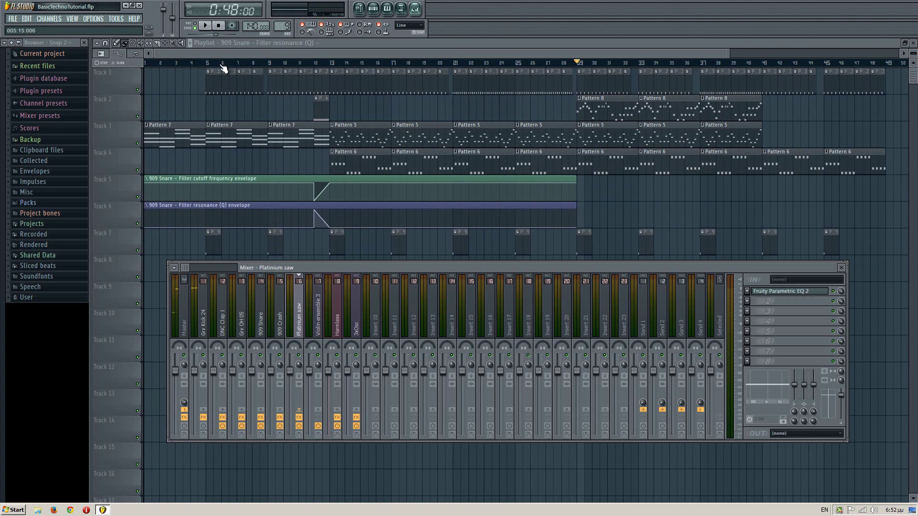
key("F9")
left_click(185, 293)
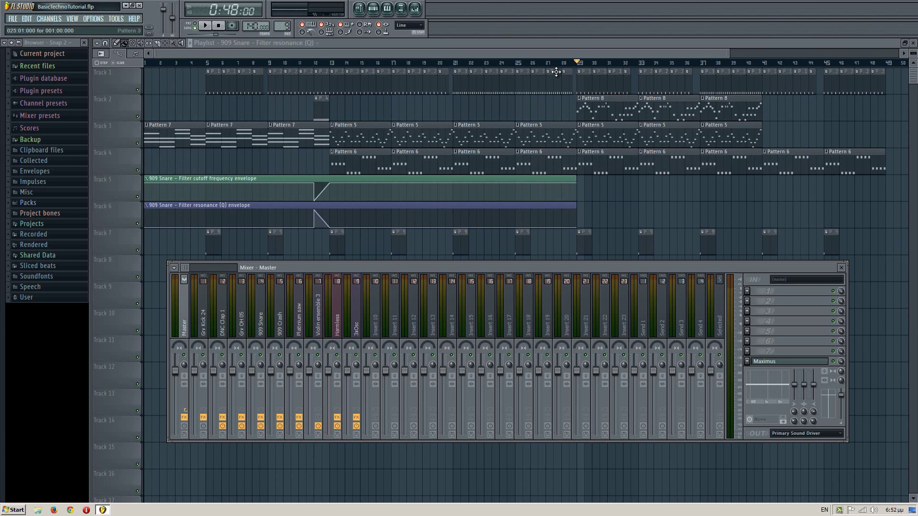
left_click(220, 27)
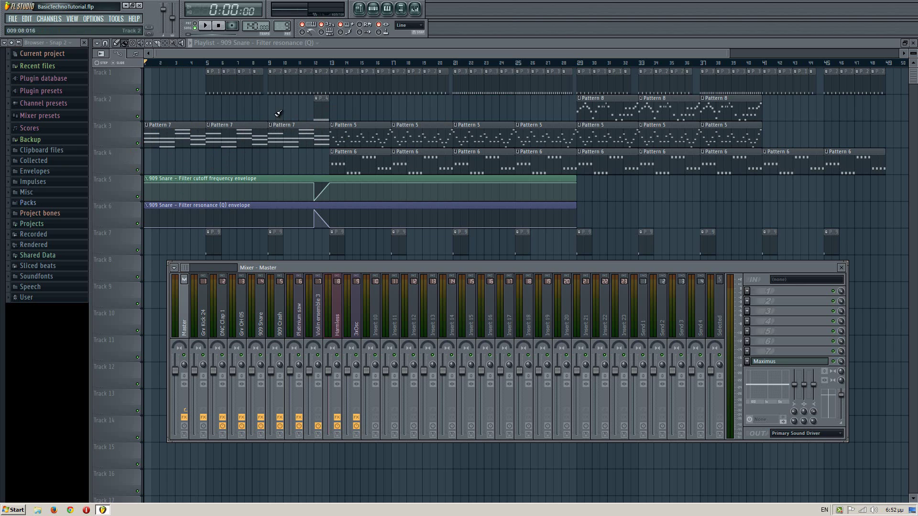
Step: Load Fruity Parametric EQ 2 on the Violin ensemble 3 track
left_click(318, 311)
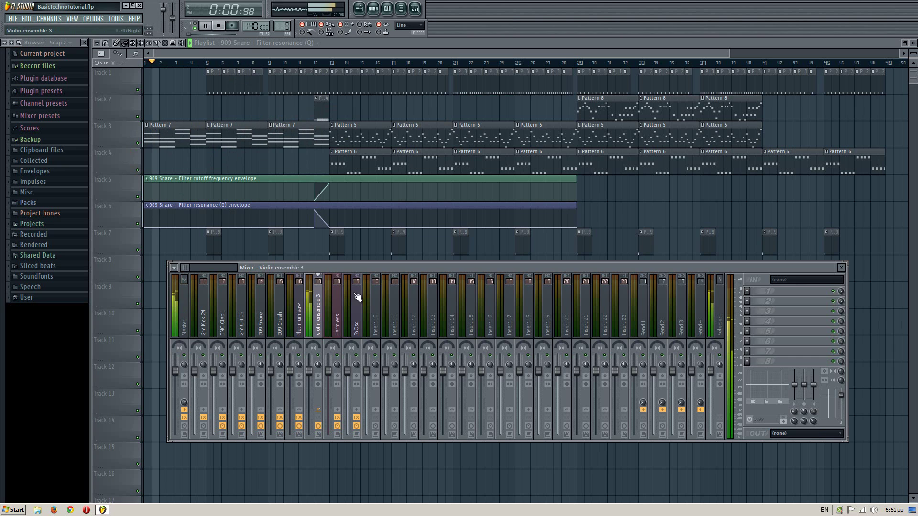
left_click(757, 292)
mouse_move(758, 301)
left_click(819, 344)
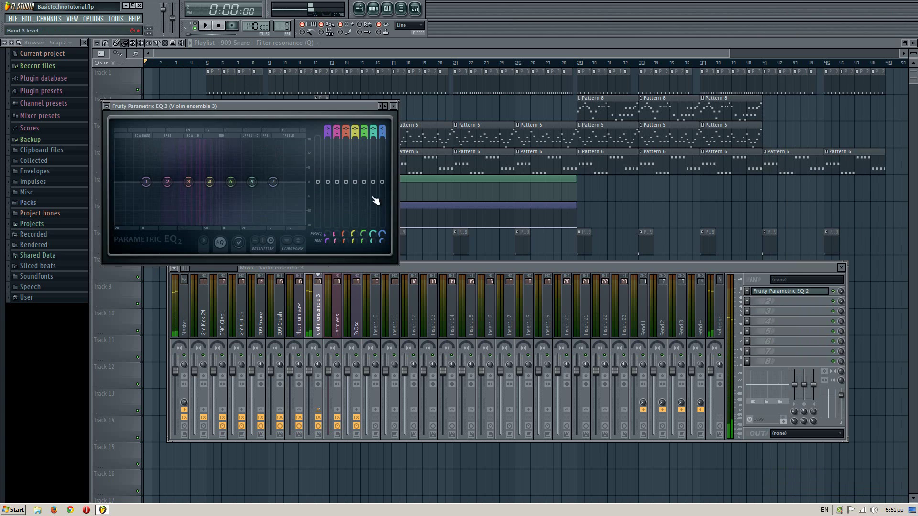
Step: Lower the violin EQ's bands 5–7, close it, and select the Grv Kick 24 track
key("space")
left_click_drag(382, 182, 356, 159)
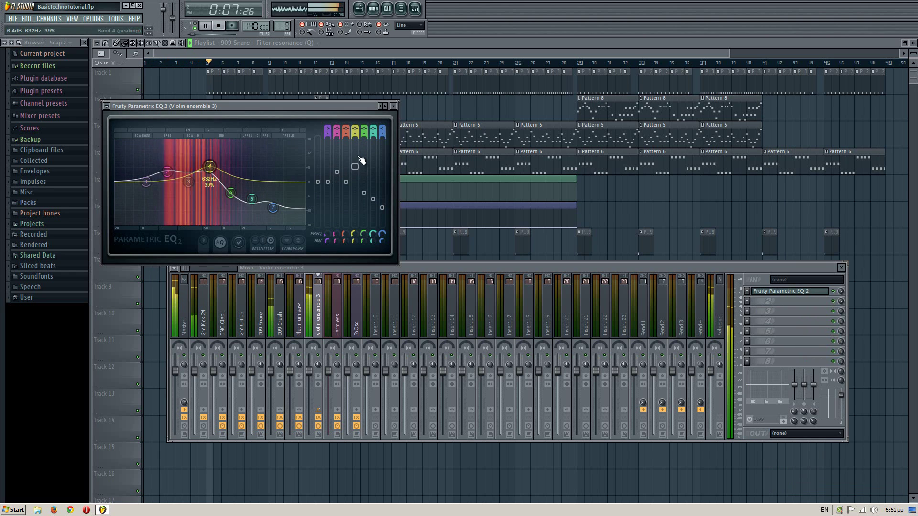
left_click(394, 106)
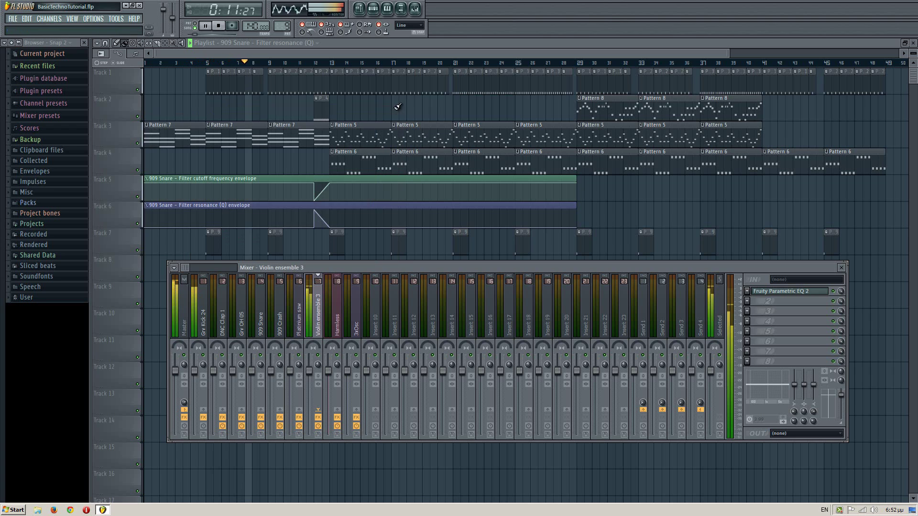
key("space")
left_click(203, 306)
Step: Raise the low-band curve tension on the Grv Kick 24 Maximus, then play from bar 5
left_click(772, 362)
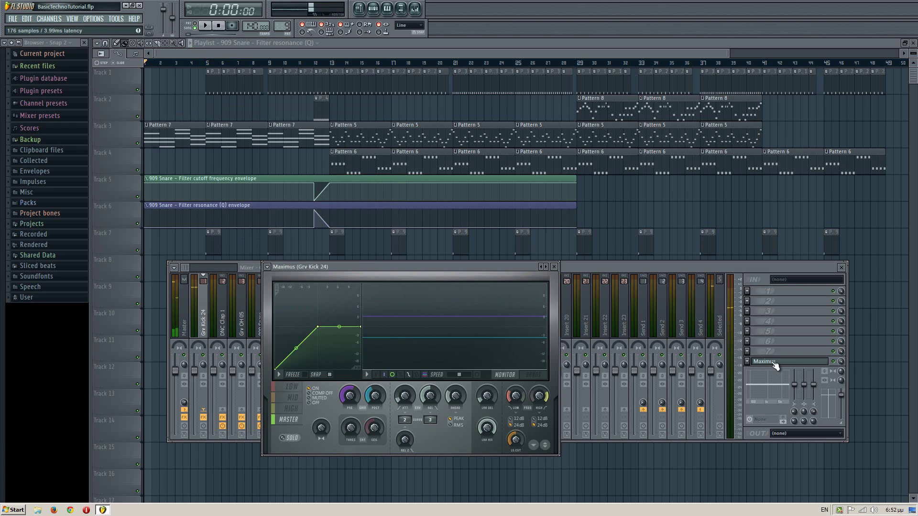
left_click(290, 390)
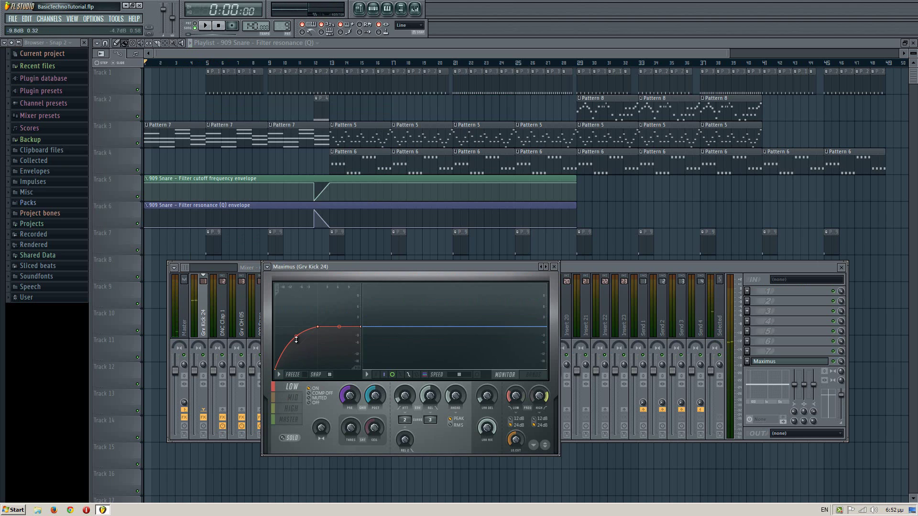
left_click_drag(295, 343, 294, 321)
key("space")
left_click(210, 64)
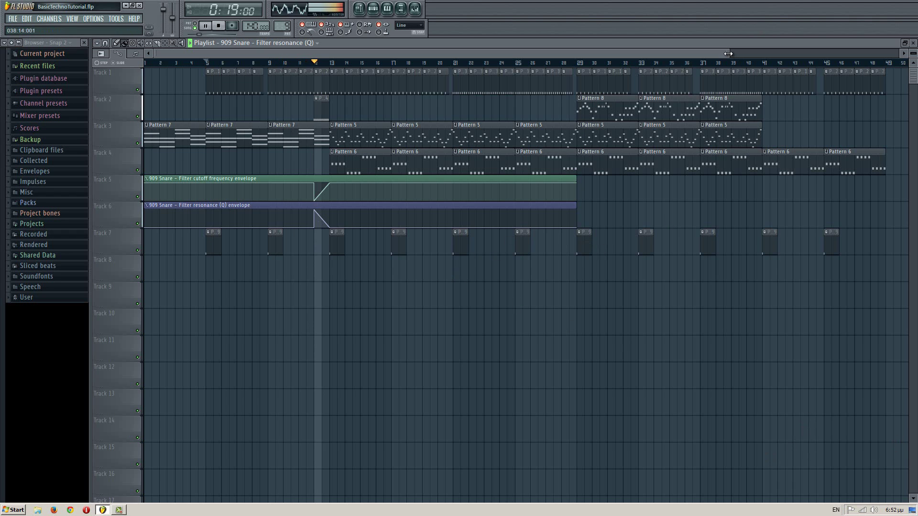
Step: Zoom the playlist out and save the project from the File menu
left_click_drag(739, 56, 861, 55)
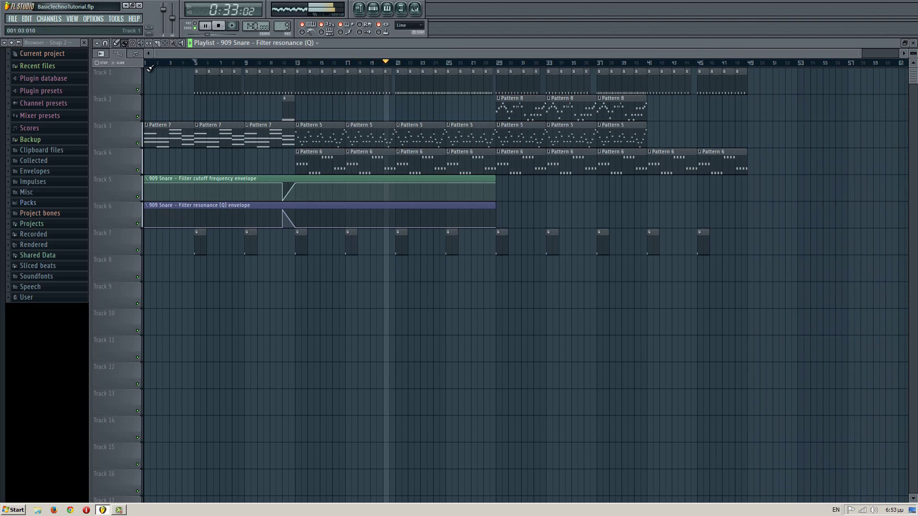
left_click(12, 19)
left_click(36, 58)
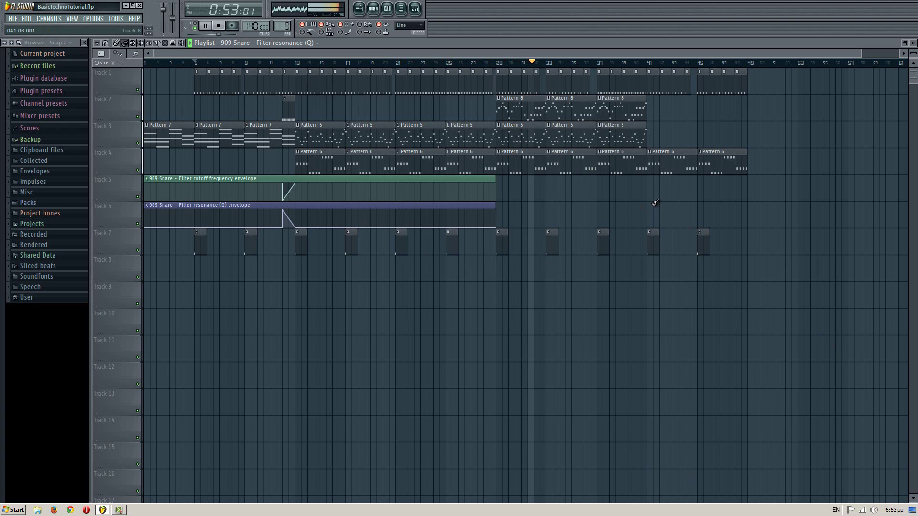
Step: Inspect the Maximus on the Master mixer track, then close it
key("F9")
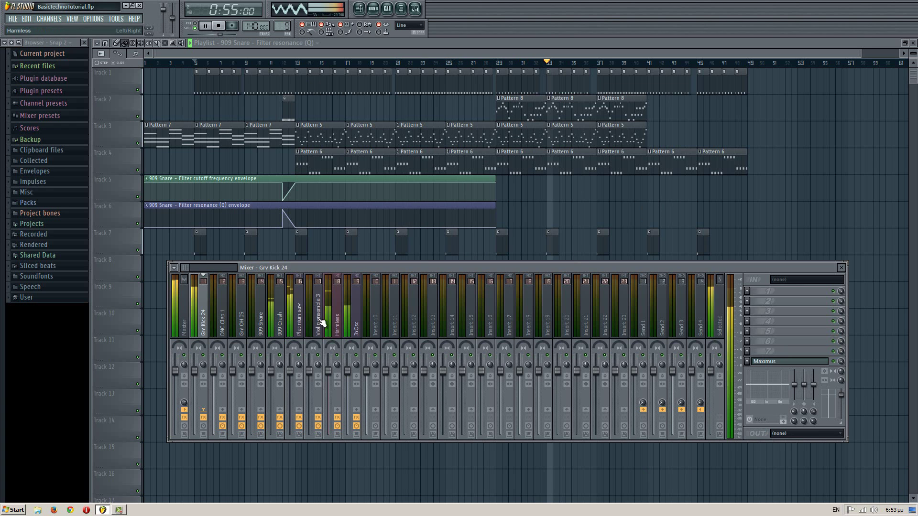
left_click(185, 325)
left_click(773, 362)
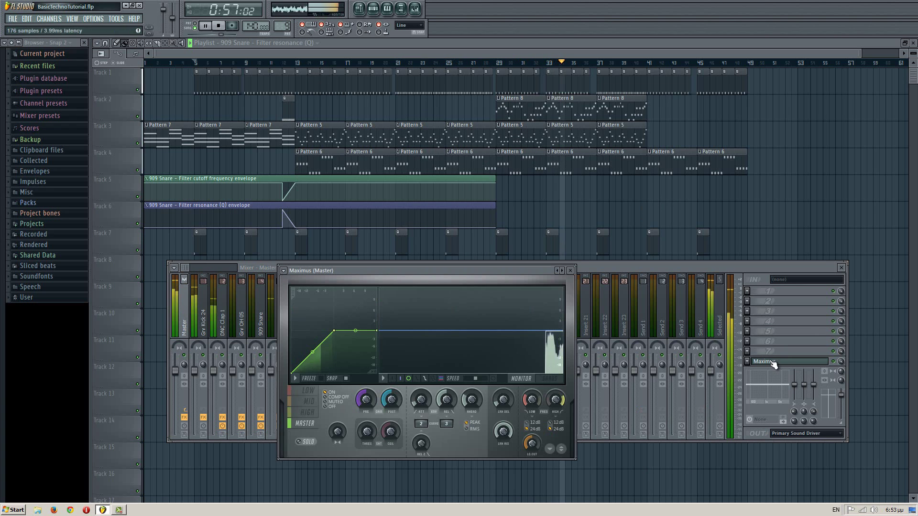
left_click(573, 272)
Step: Review the Parametric EQ 2 curves on Platinium saw and Harmless, then hide the mixer
left_click(299, 316)
left_click(779, 291)
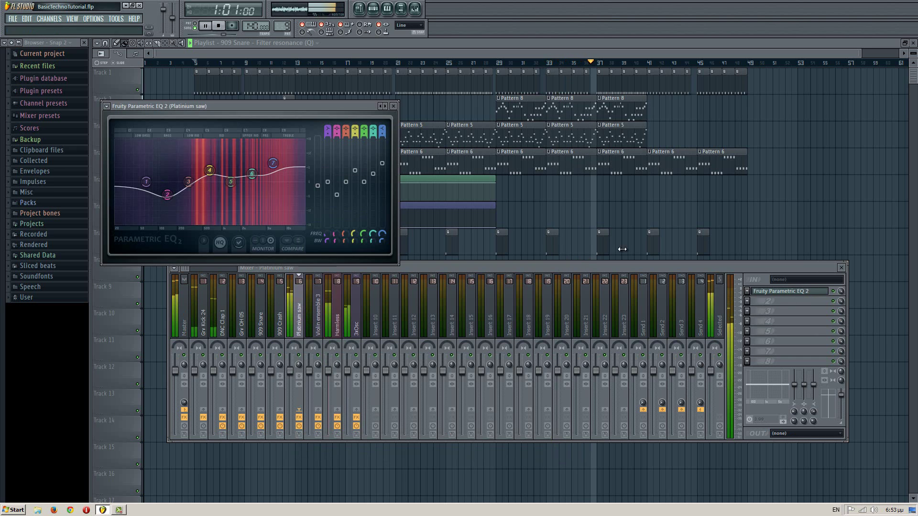
left_click(394, 106)
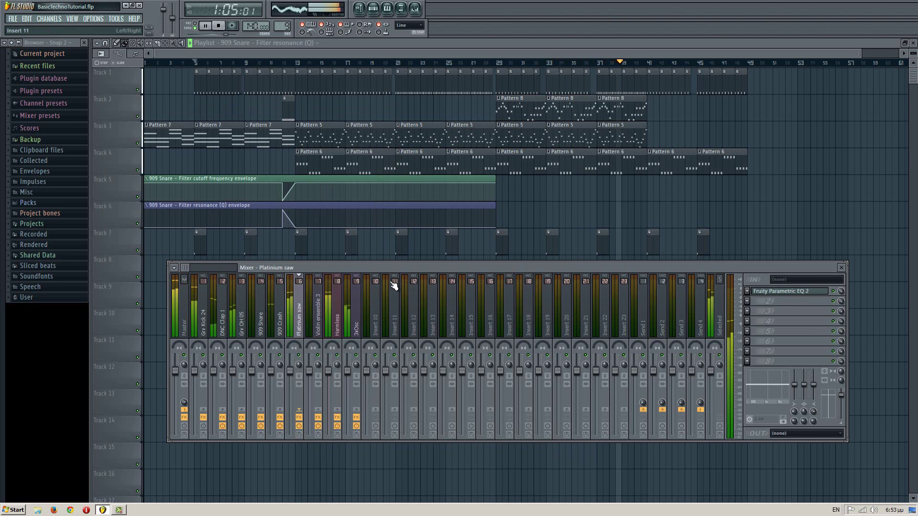
left_click(337, 309)
left_click(797, 293)
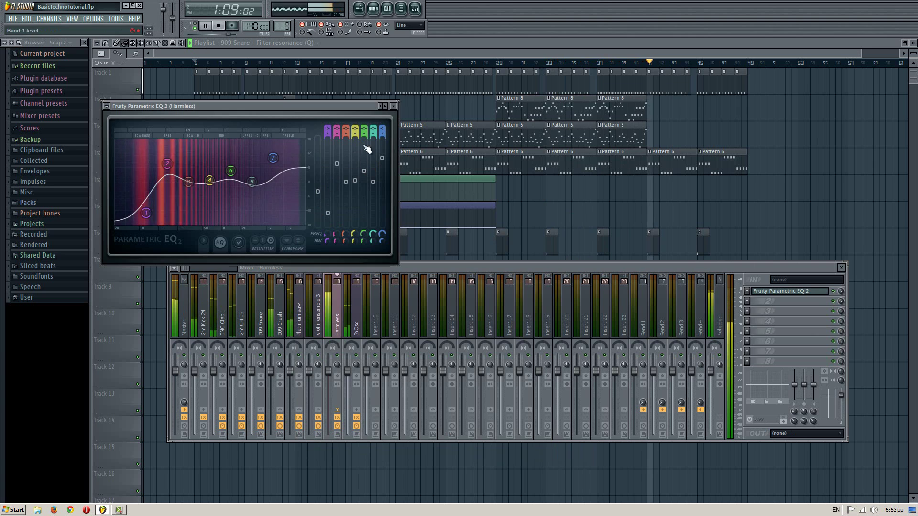
left_click(394, 106)
key("F9")
Step: Save the project, stop playback back to 0:00, and zoom the playlist back in
left_click(12, 18)
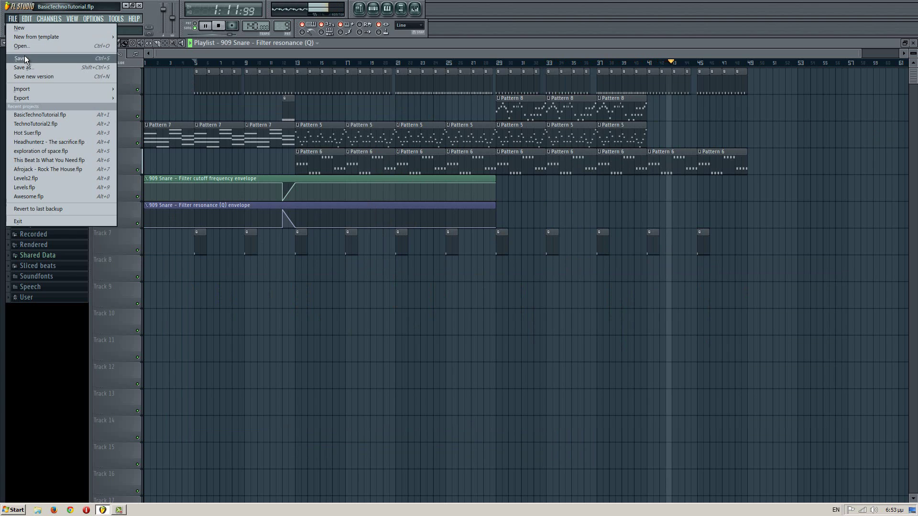
key("Escape")
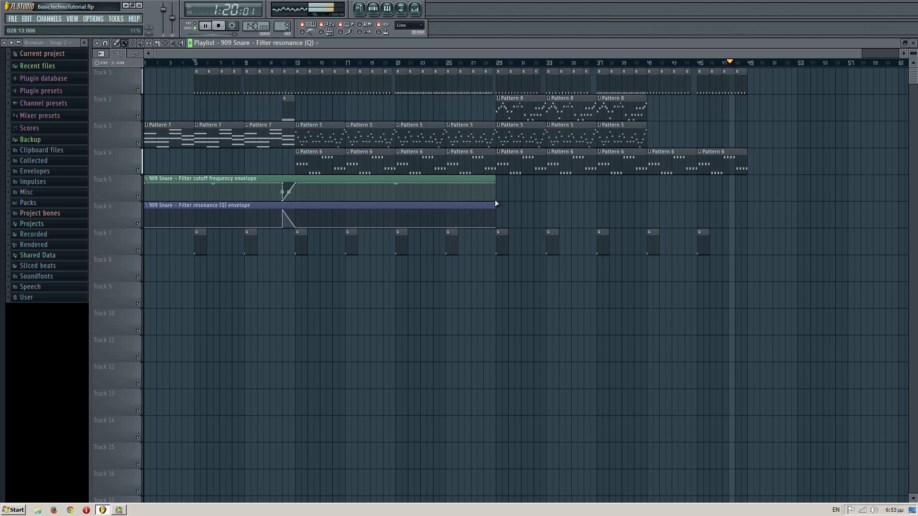
left_click(220, 26)
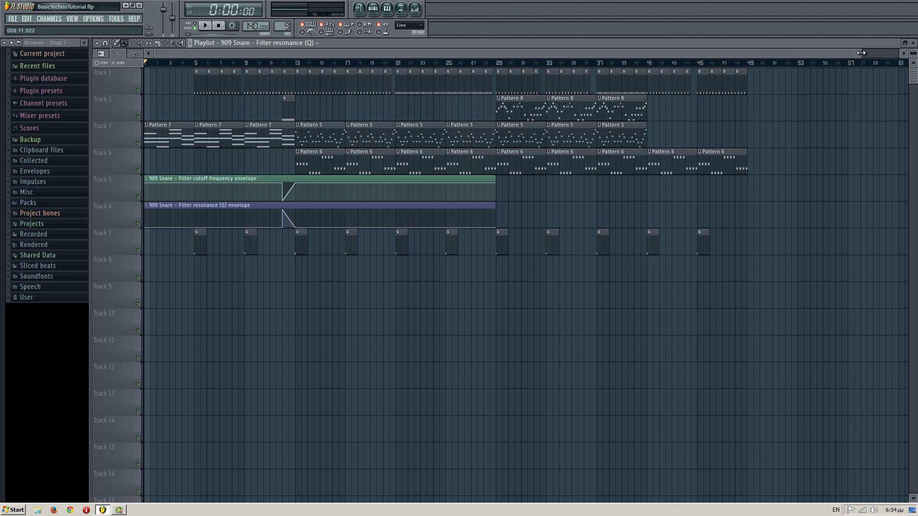
left_click_drag(849, 53, 719, 56)
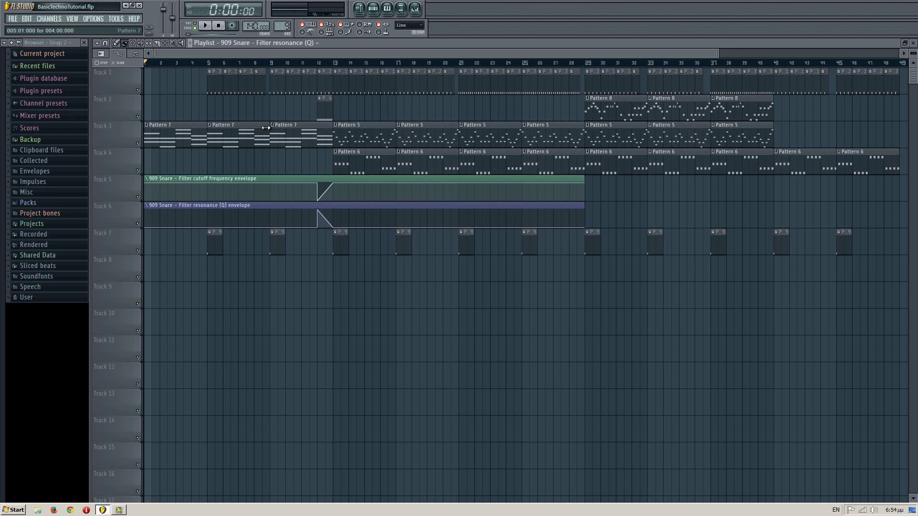
Step: Review the Grv Kick 24, Grv OH 05 and 909 Crash inserts, opening 909 Crash's Parametric EQ 2
key("F9")
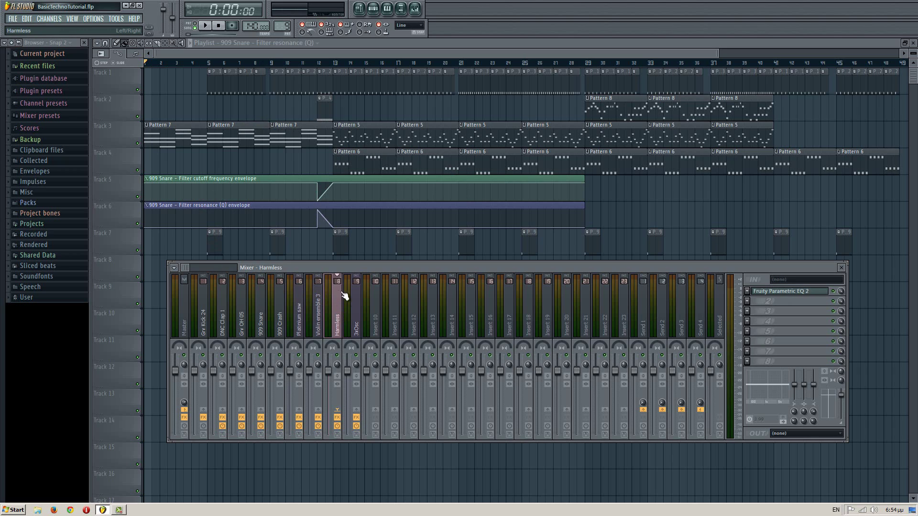
left_click(203, 304)
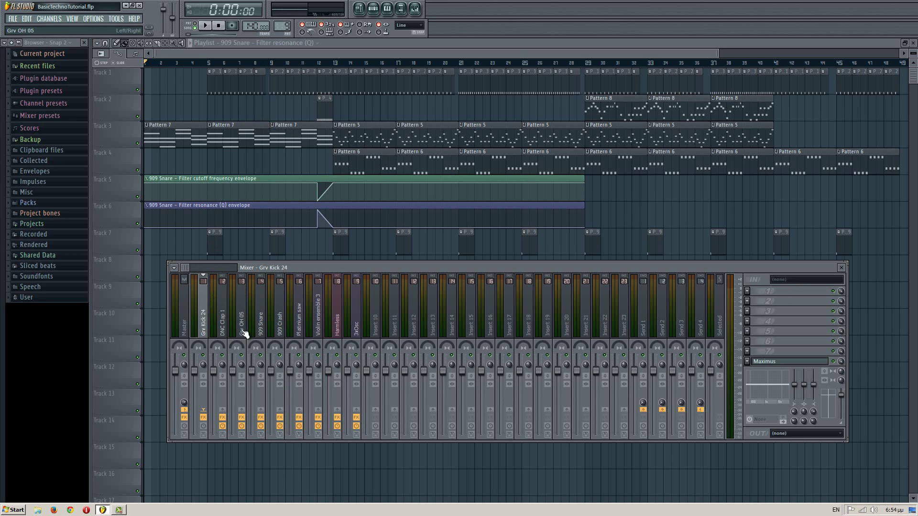
left_click(240, 303)
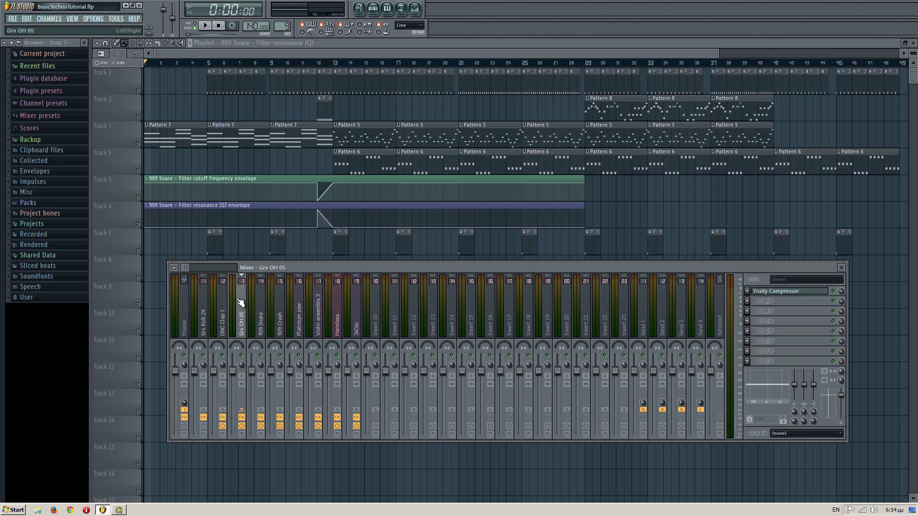
left_click(281, 312)
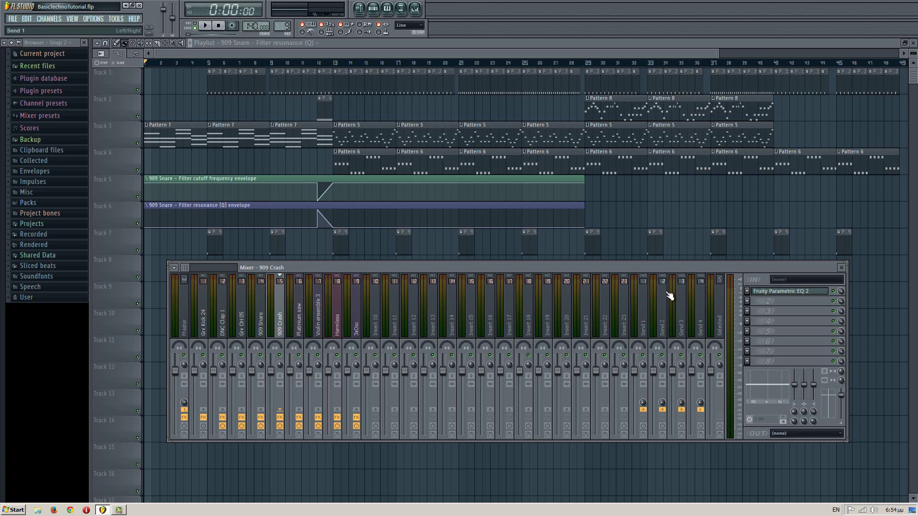
left_click(784, 291)
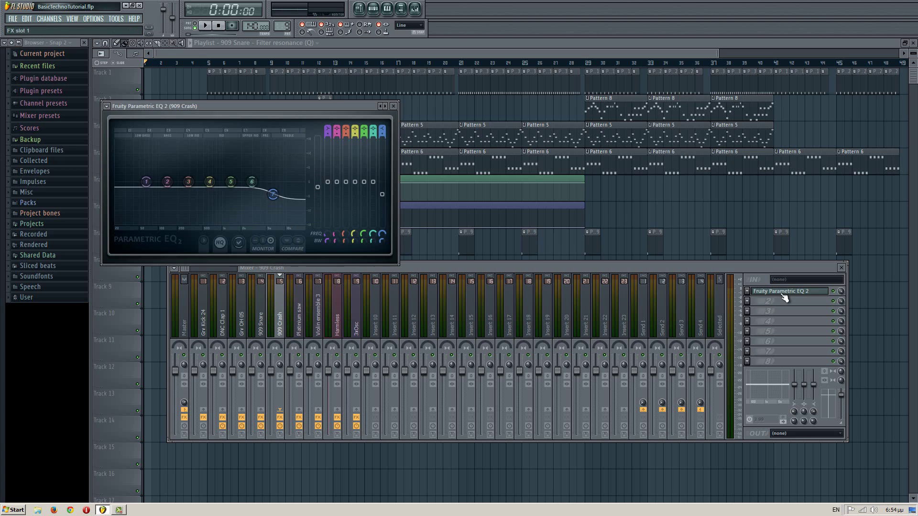
left_click(209, 329)
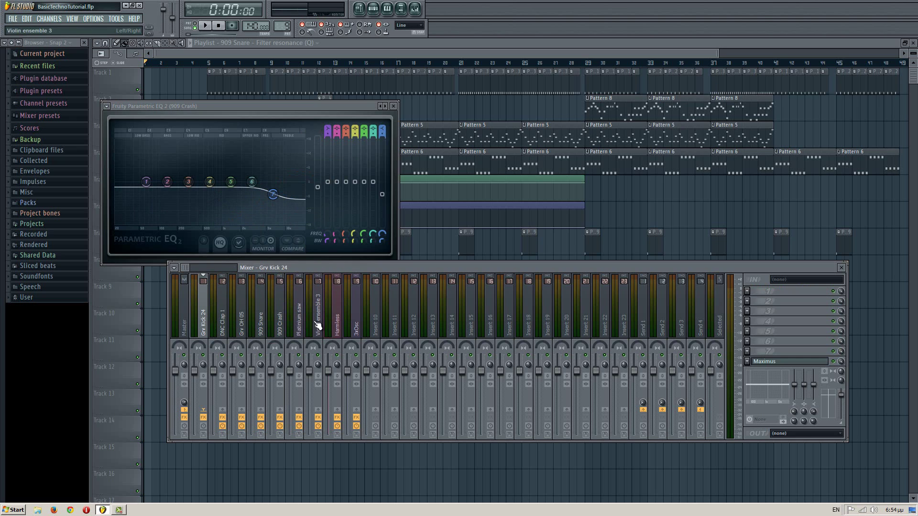
left_click(270, 306)
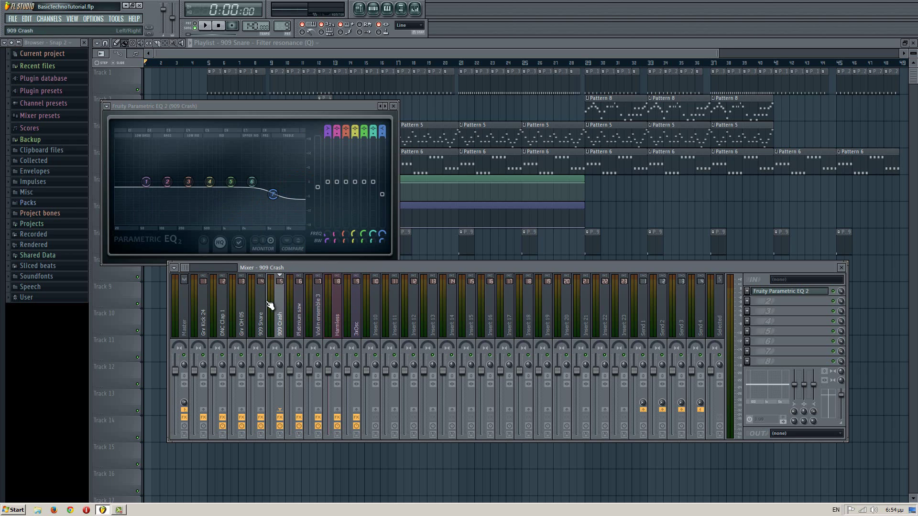
Step: Close the mixer window, keeping the 909 Crash EQ open
left_click(842, 268)
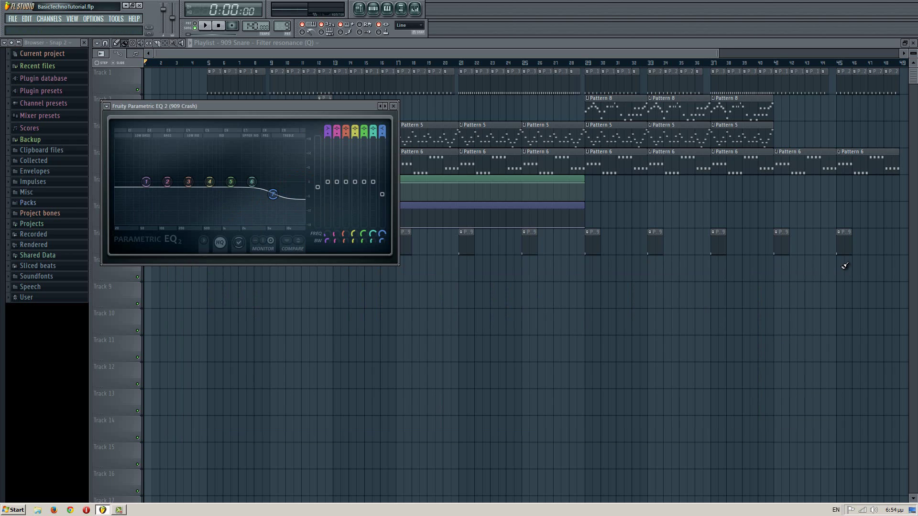